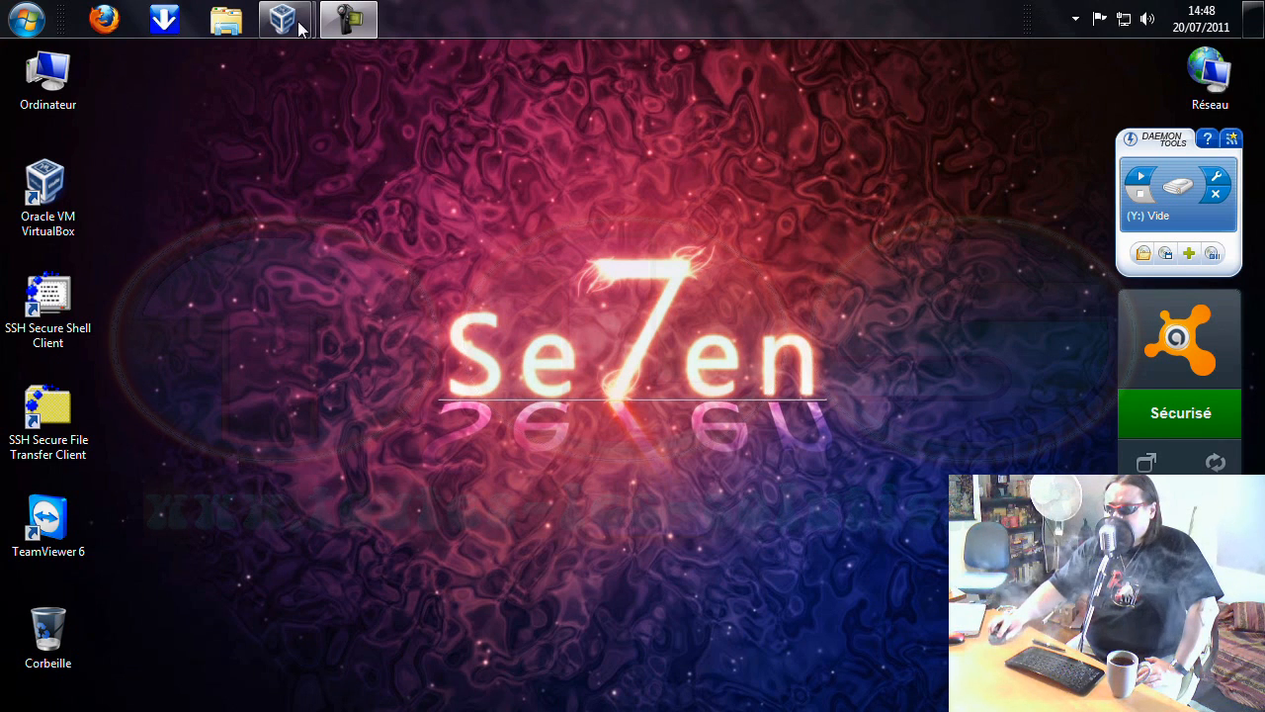
# - Switch to the Windows 7 64 Bits virtual machine in VirtualBox and display it in full screen
pyautogui.moveTo(300, 30)
pyautogui.click(353, 119)
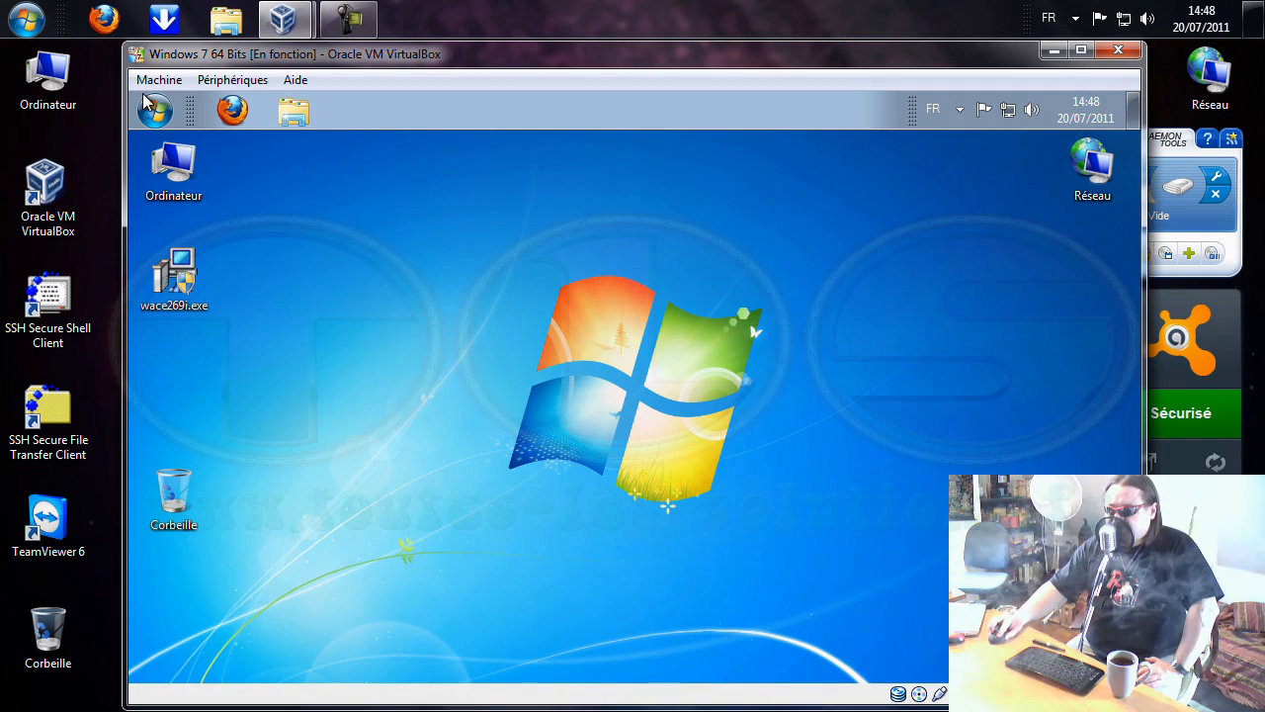
pyautogui.click(157, 82)
pyautogui.click(164, 100)
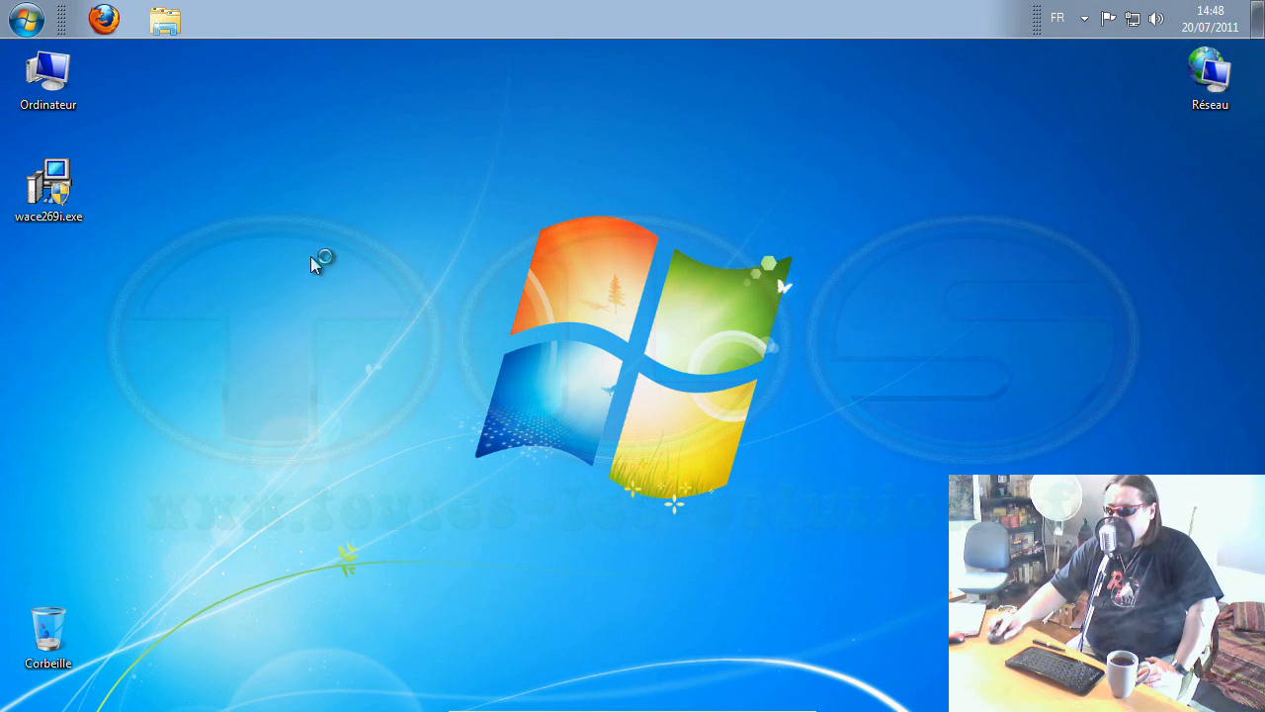
# - Install WinAce v2.69 from wace269i.exe into C:\Program Files (x86)\WinAce with all offered shortcuts, and launch it
pyautogui.doubleClick(48, 188)
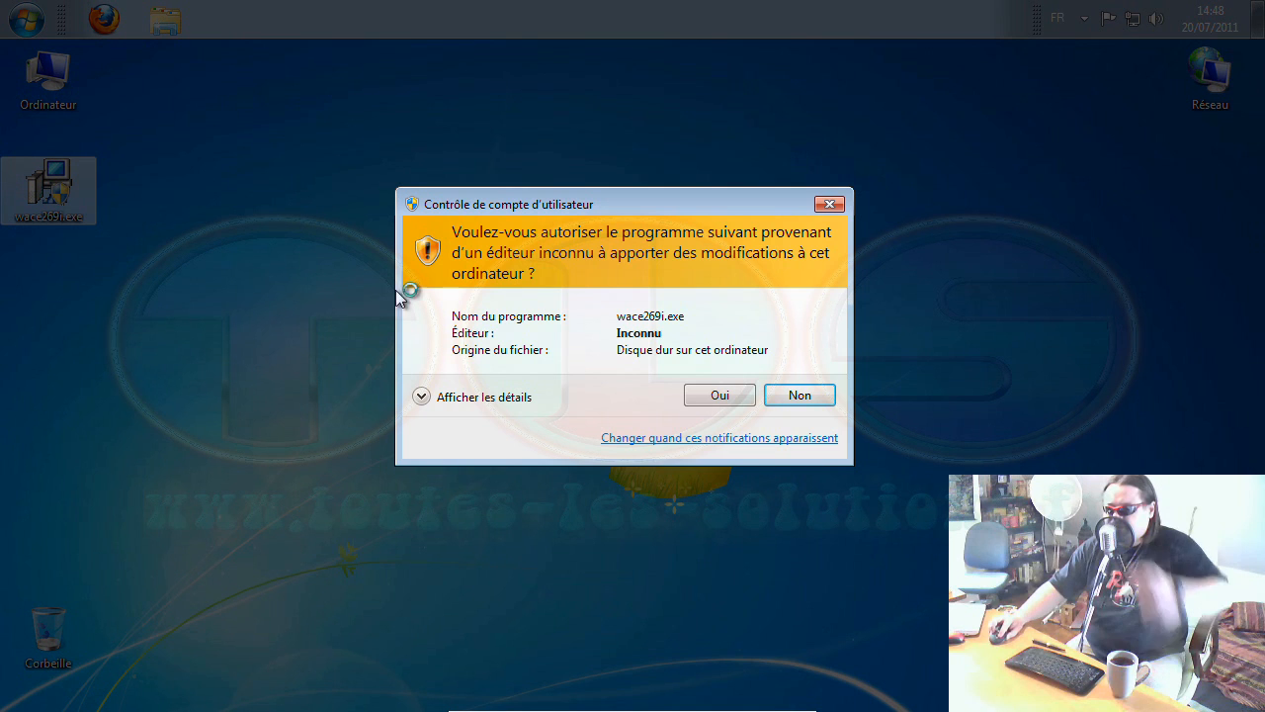
pyautogui.click(714, 395)
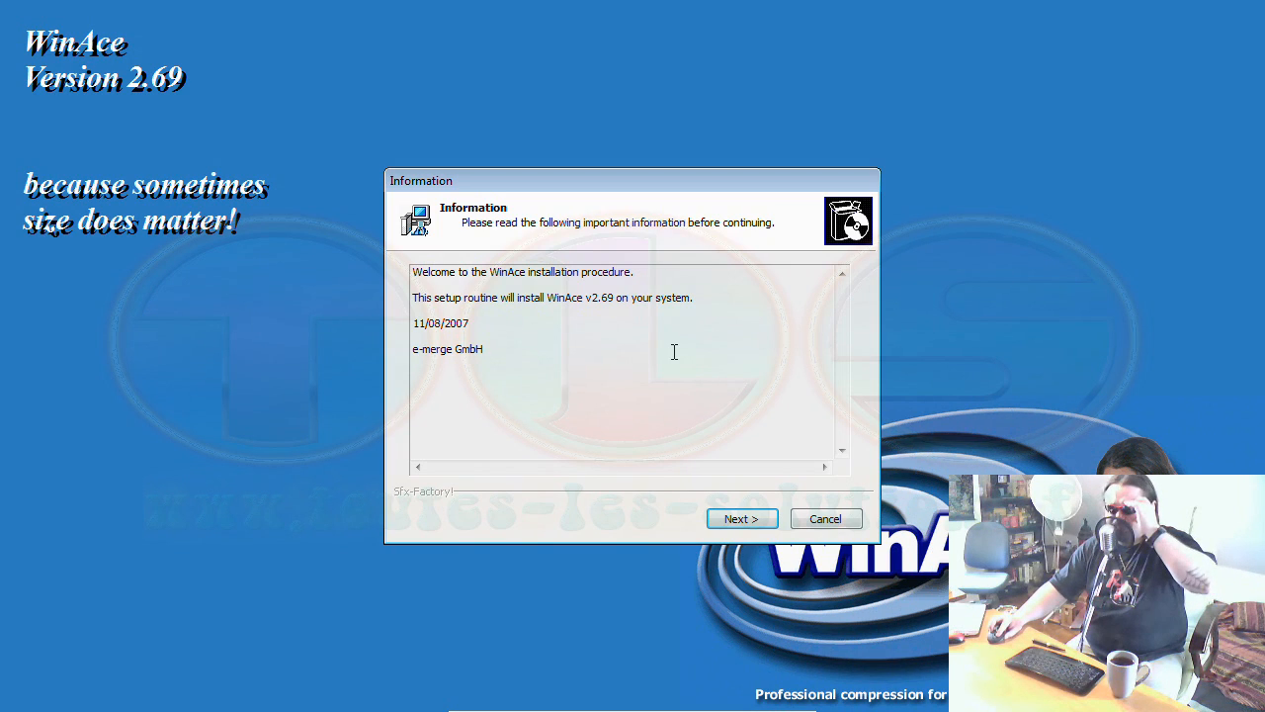
pyautogui.click(742, 518)
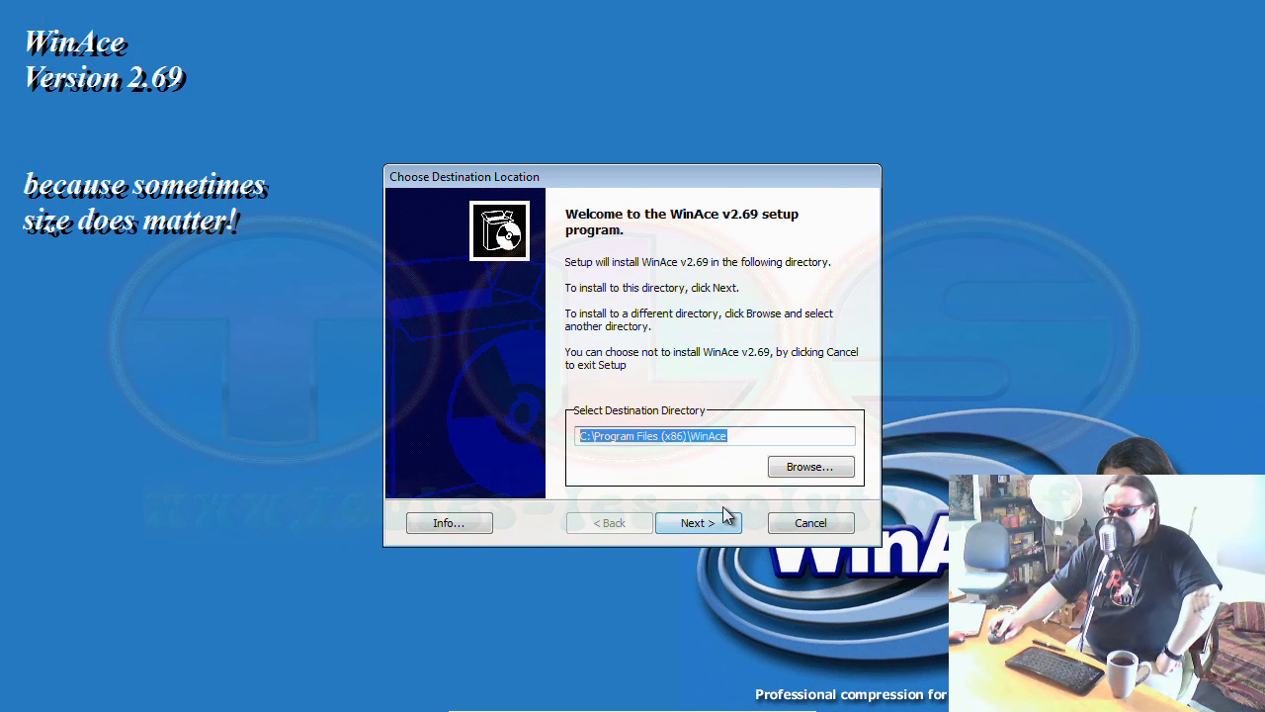
pyautogui.click(714, 525)
pyautogui.click(727, 451)
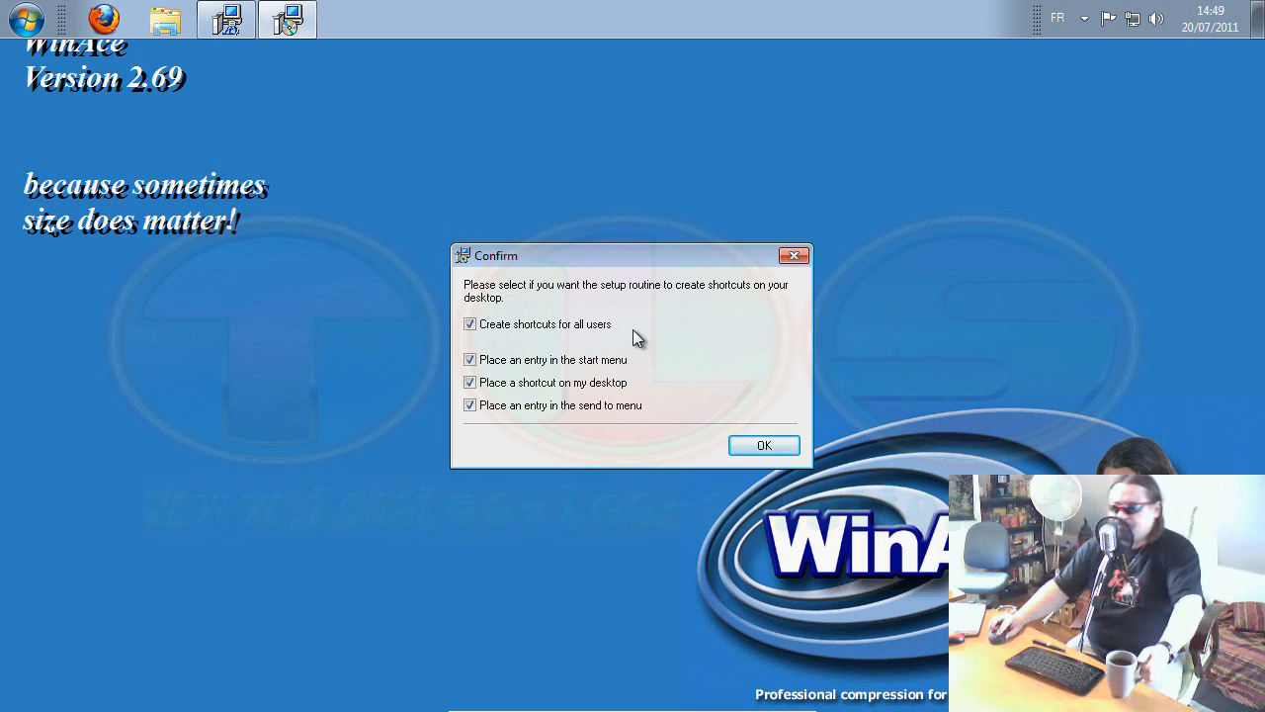
pyautogui.click(764, 445)
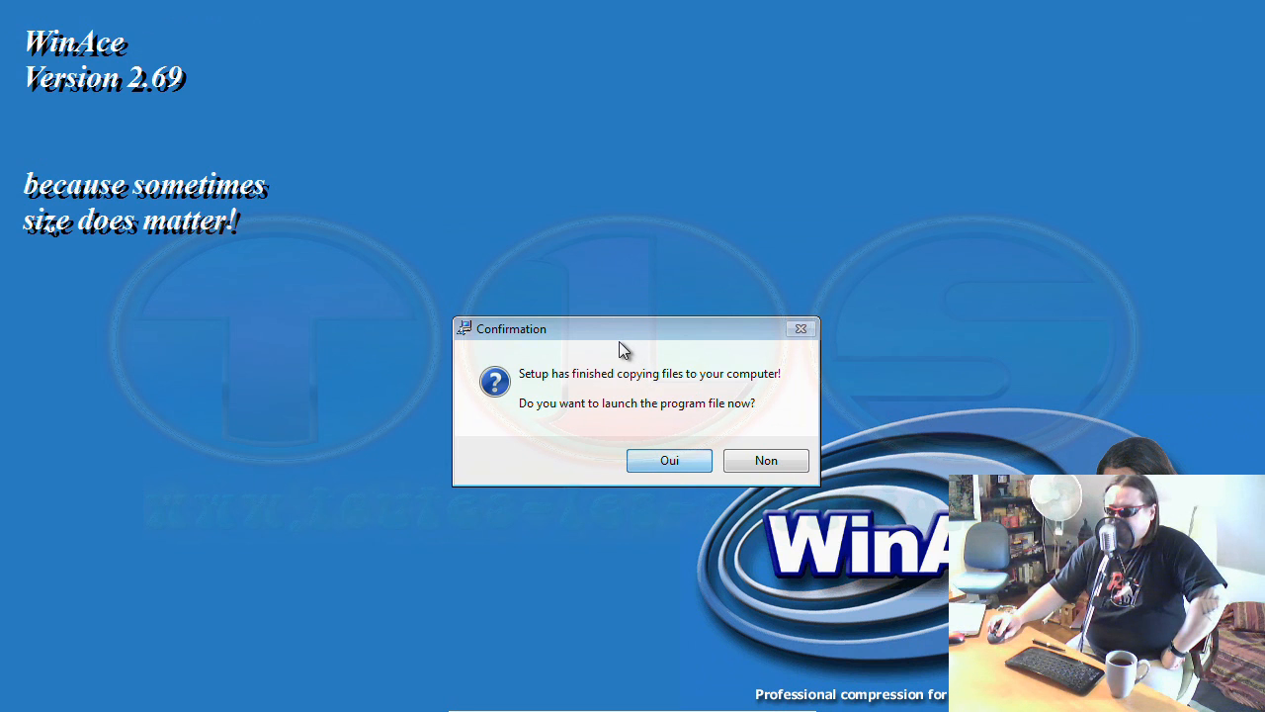
pyautogui.press('Return')
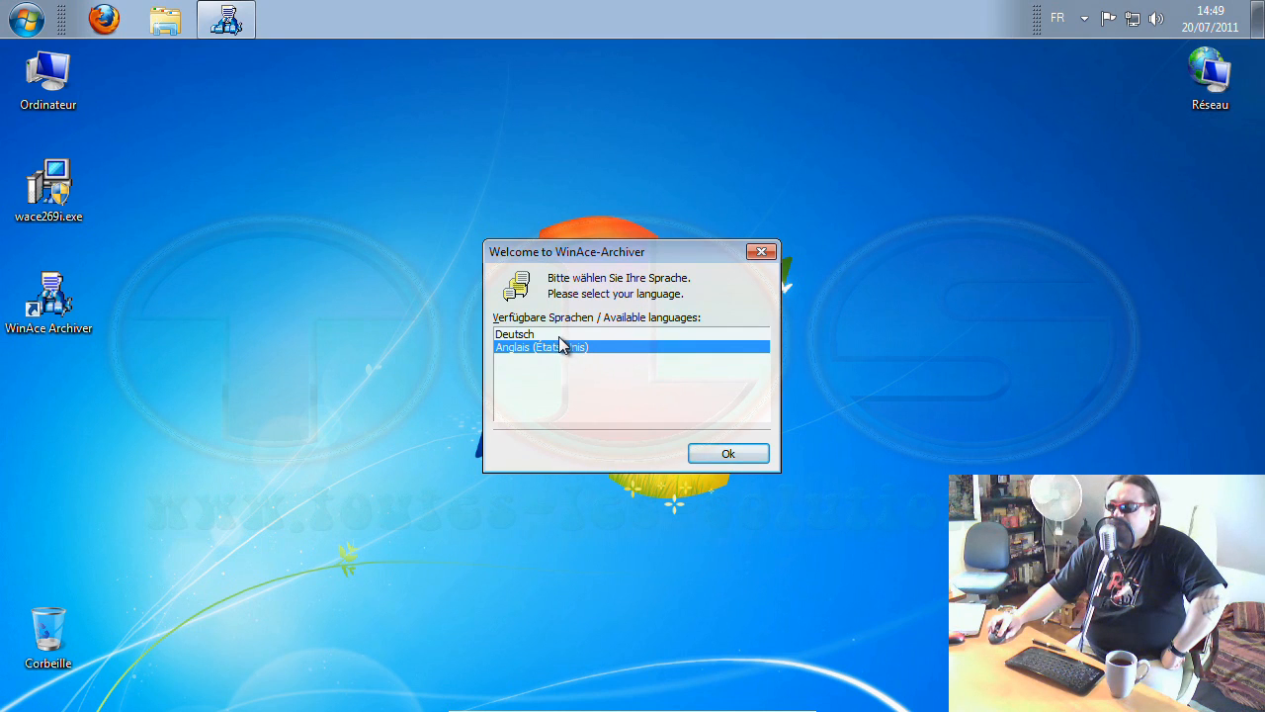
# - Choose US English as WinAce's language and associate WinAce with every listed archive type
pyautogui.click(728, 455)
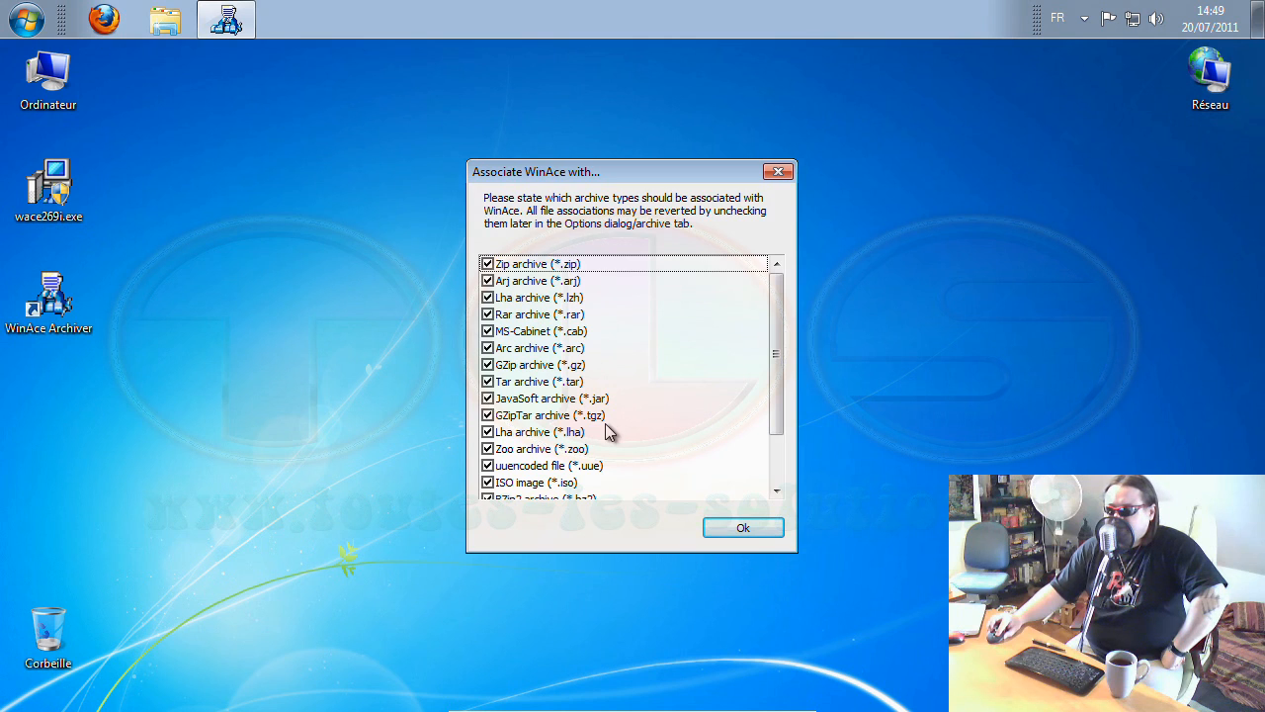
pyautogui.moveTo(776, 359); pyautogui.dragTo(776, 423)
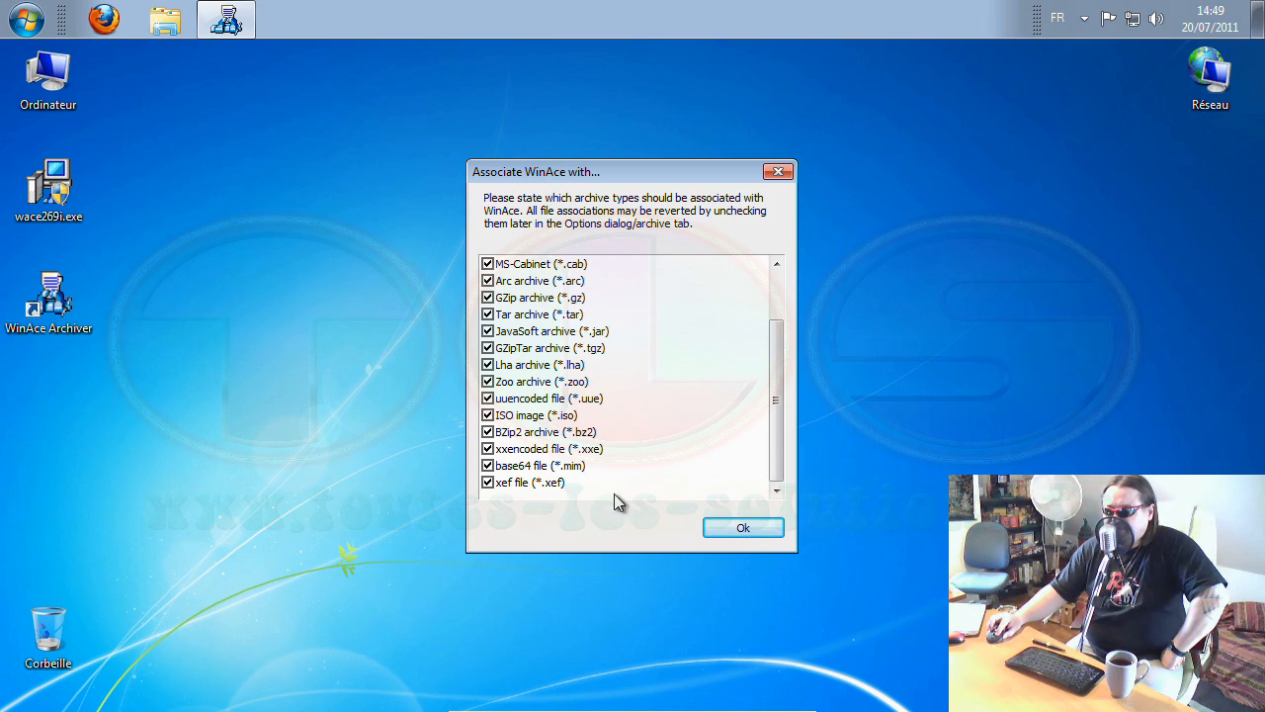
pyautogui.click(743, 529)
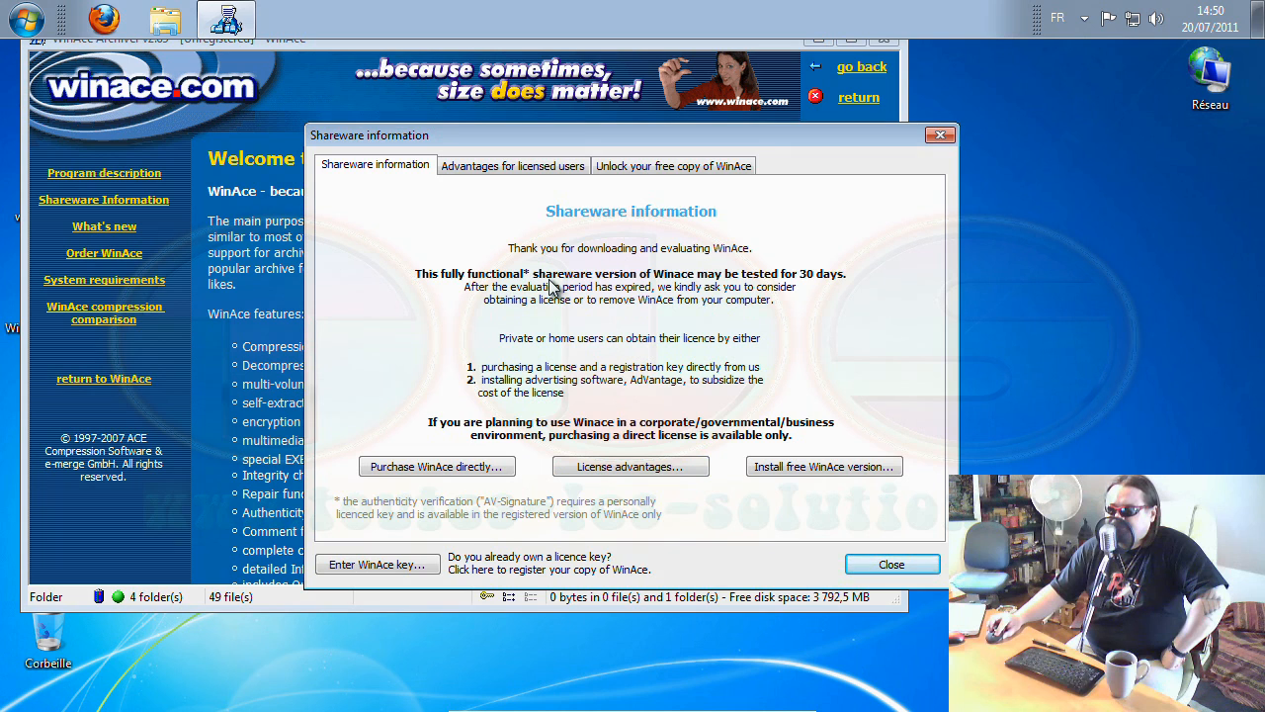
# - Skip entering a registration key and return from the welcome page to WinAce's file list in a maximized window
pyautogui.click(393, 565)
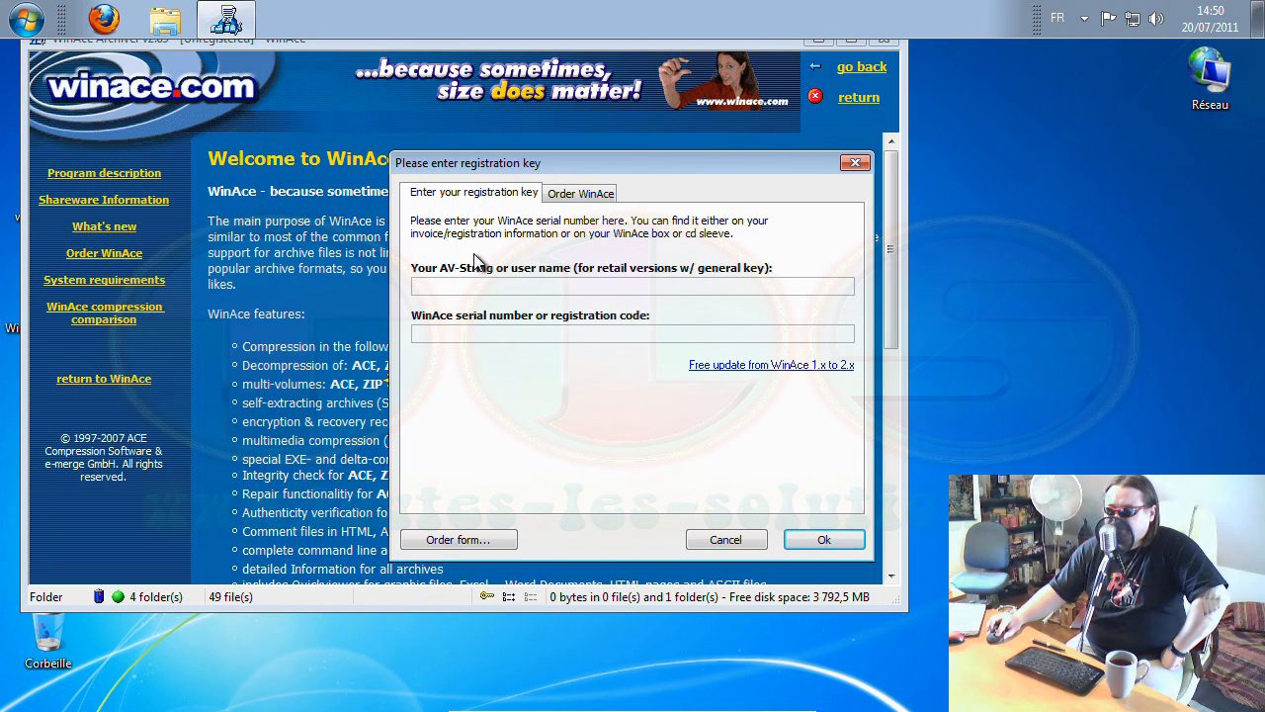
pyautogui.click(727, 540)
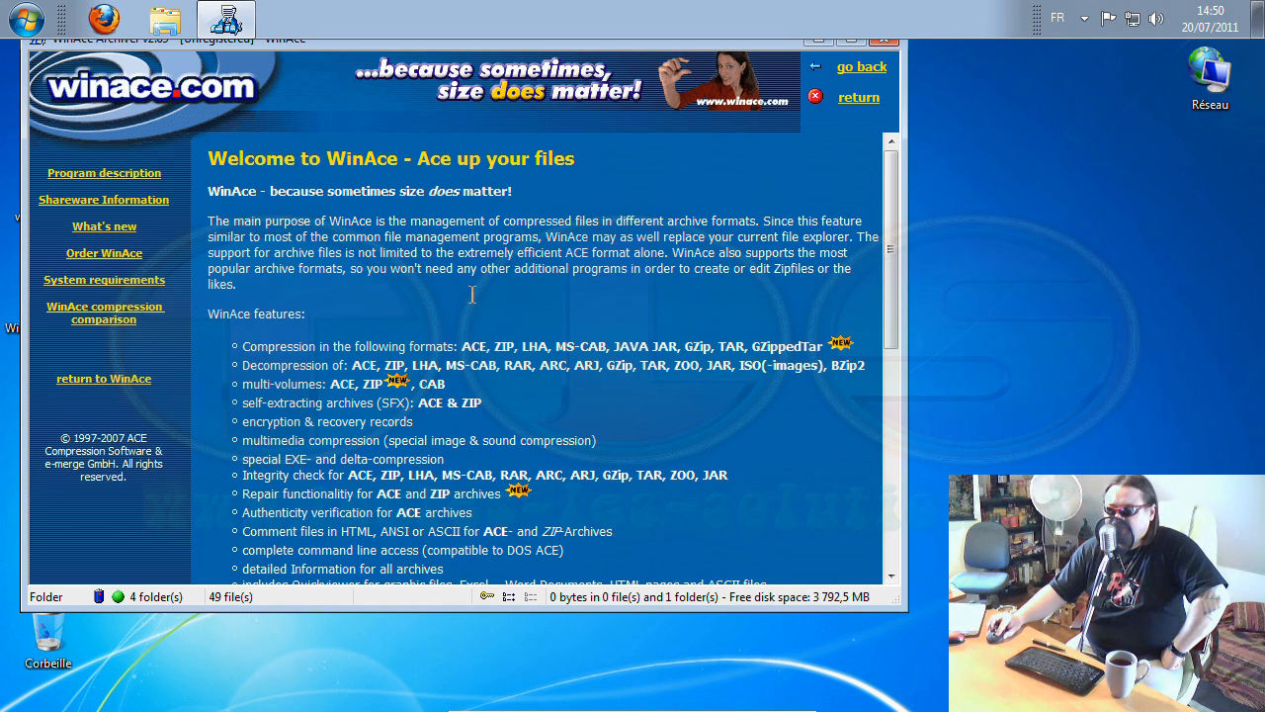
pyautogui.click(104, 379)
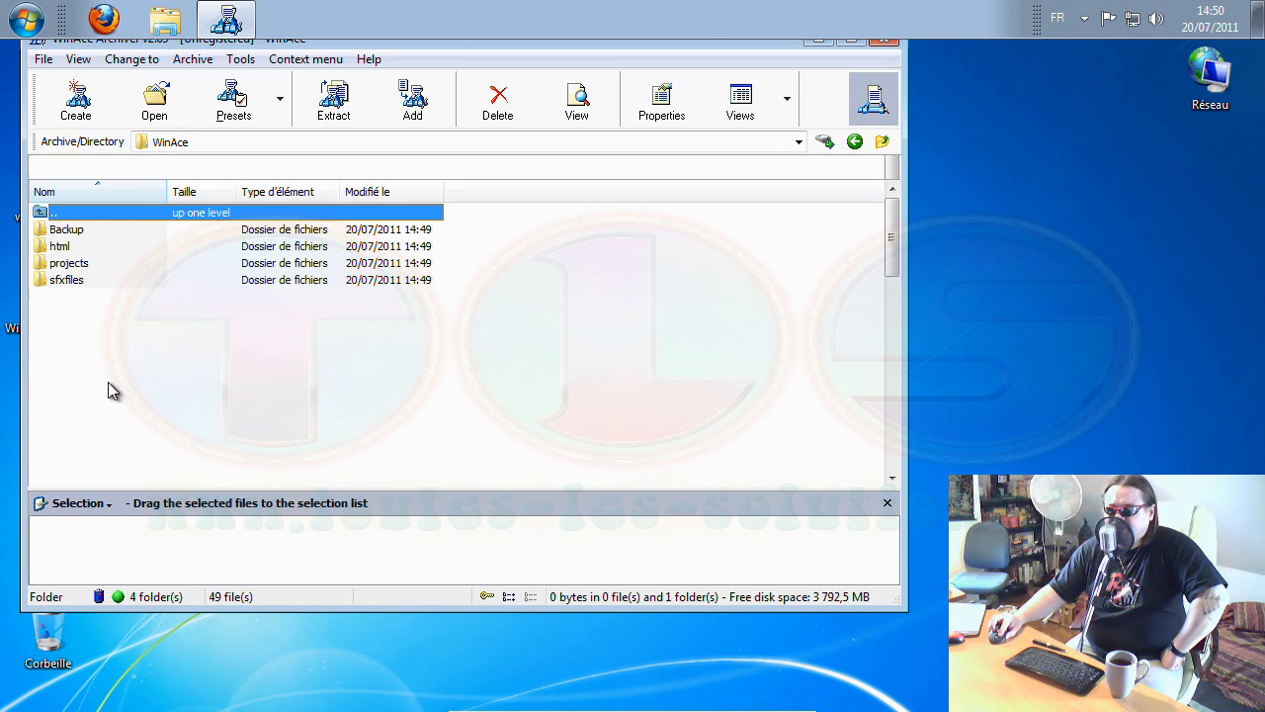
pyautogui.doubleClick(579, 47)
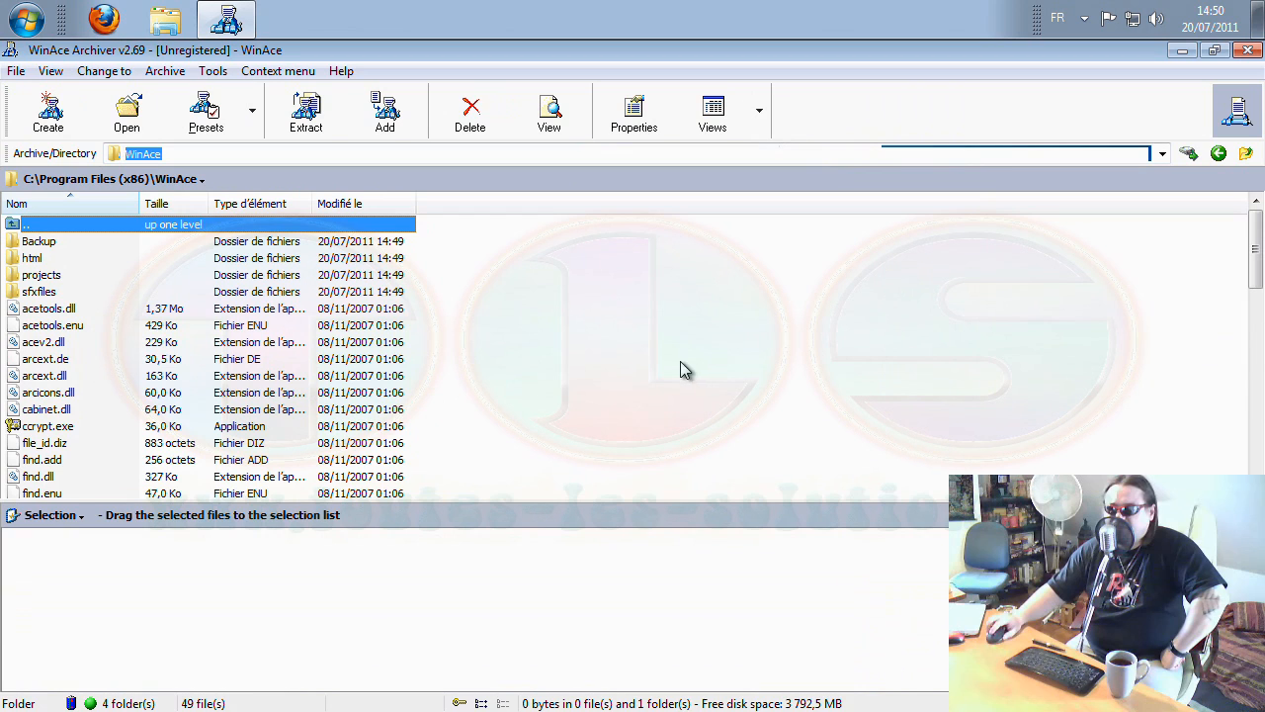
# - Browse from the WinAce program folder to C:\Users\MACHINETEST\Desktop
pyautogui.doubleClick(42, 227)
pyautogui.doubleClick(42, 227)
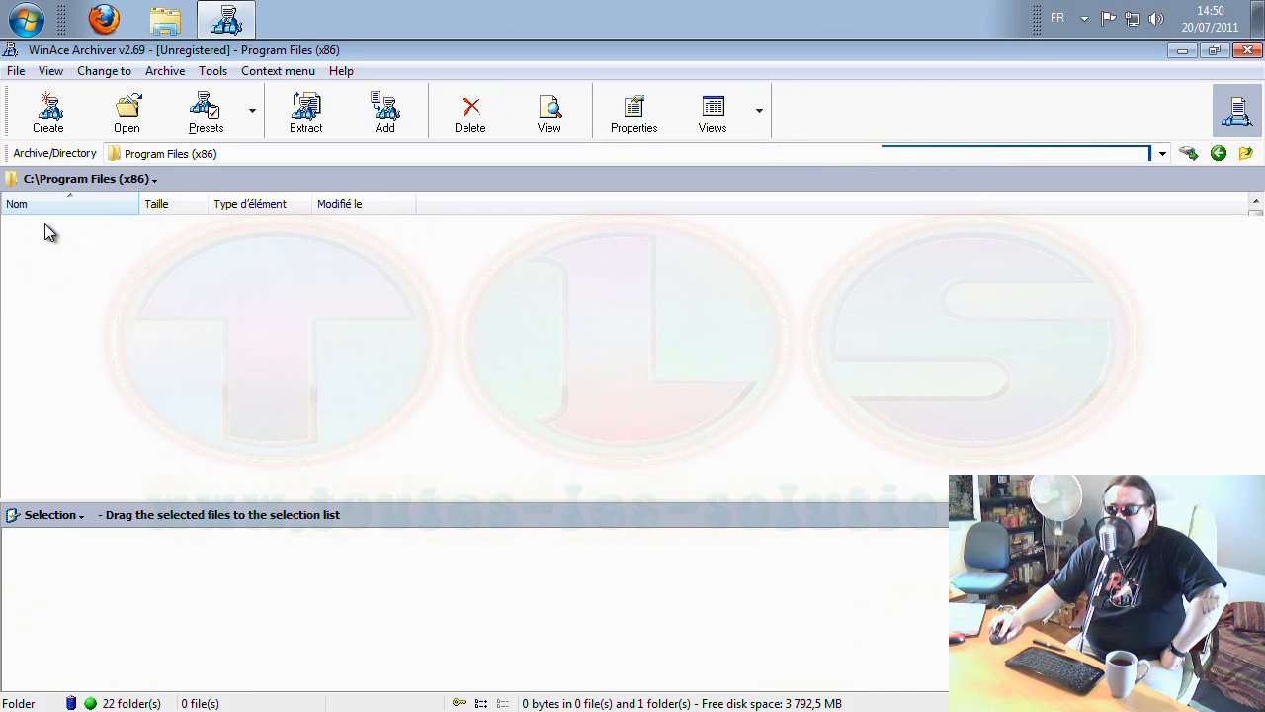
pyautogui.doubleClick(49, 292)
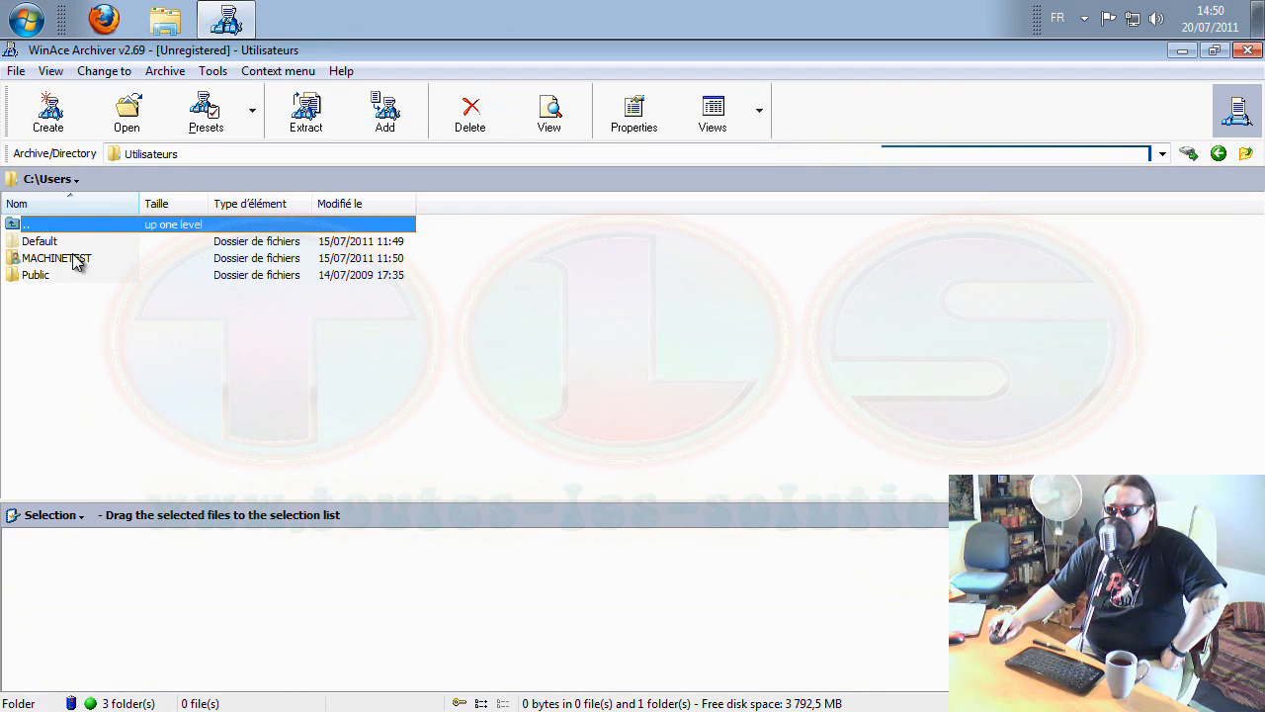
pyautogui.doubleClick(74, 259)
pyautogui.doubleClick(72, 257)
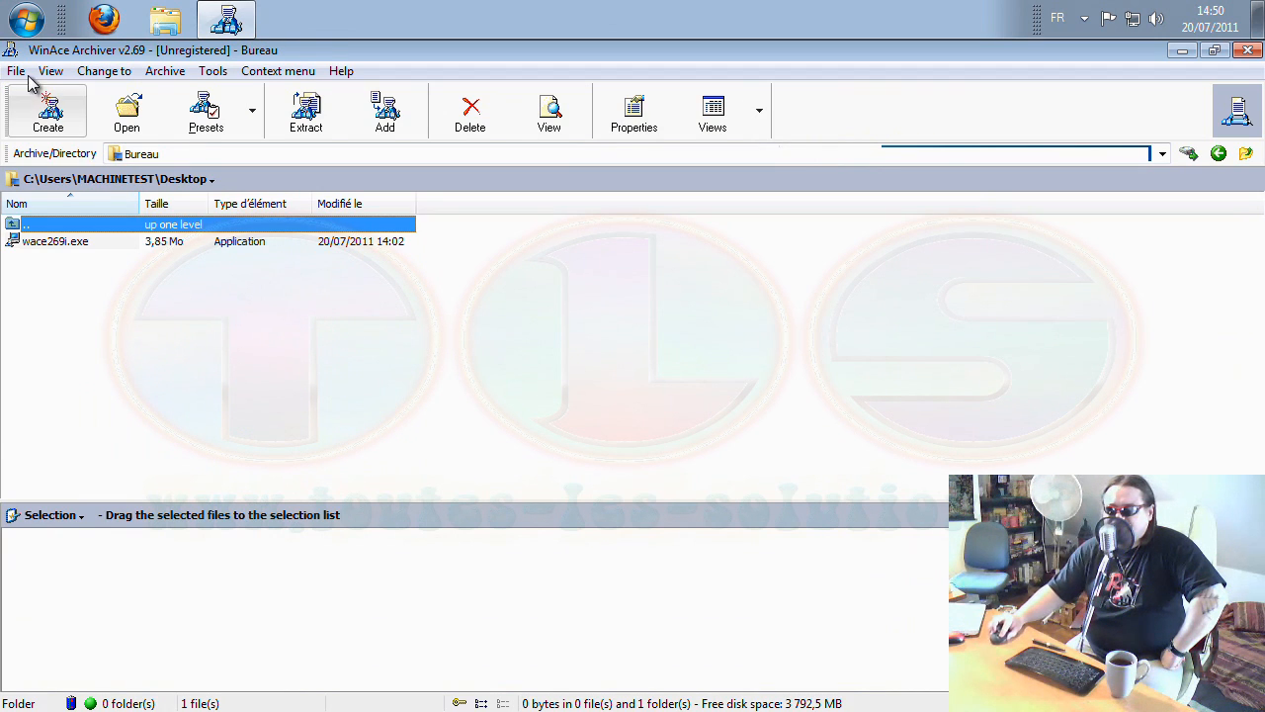
# - Start creating an archive from wace269i.exe, keeping wace269i.ace on the desktop as the archive path
pyautogui.click(74, 250)
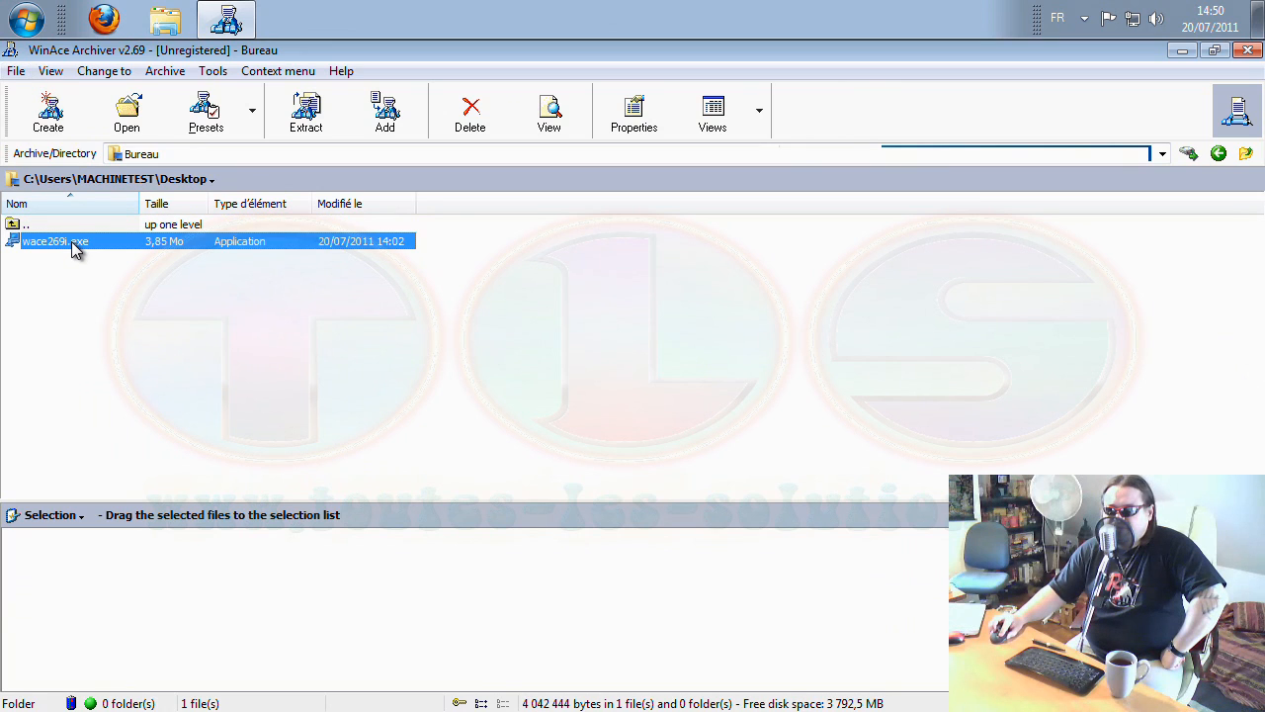
pyautogui.click(19, 75)
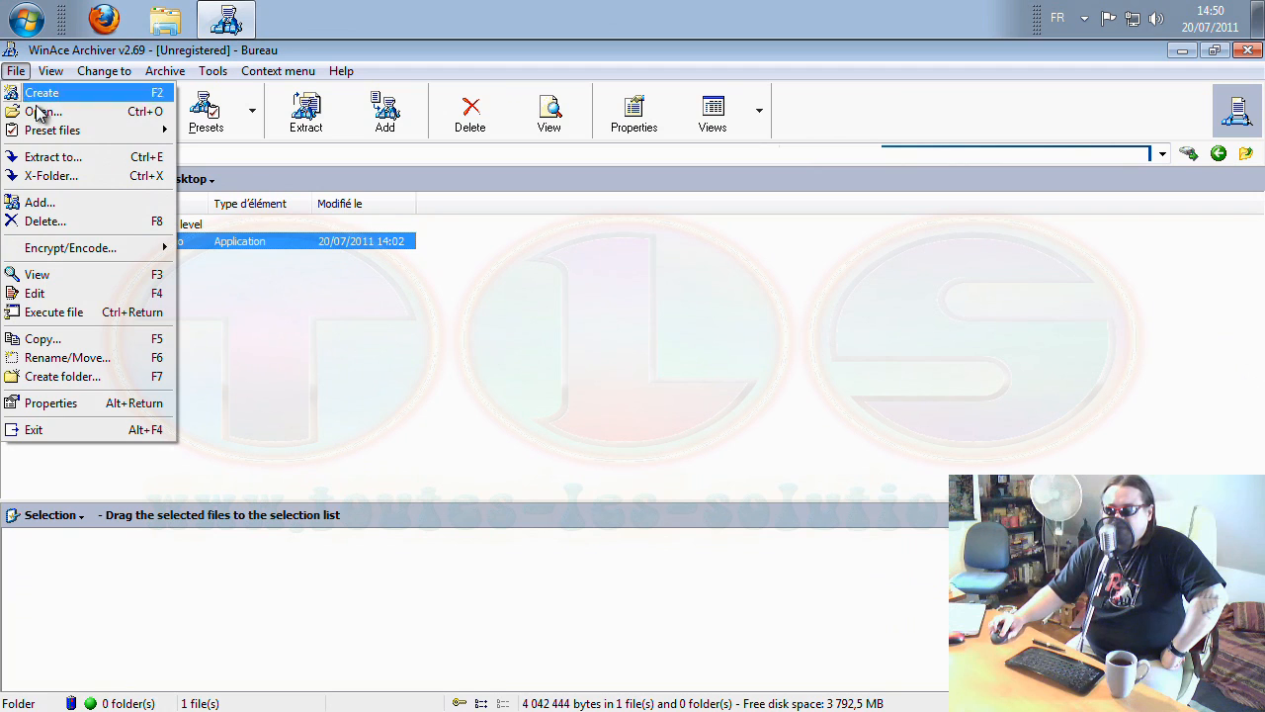
pyautogui.click(39, 93)
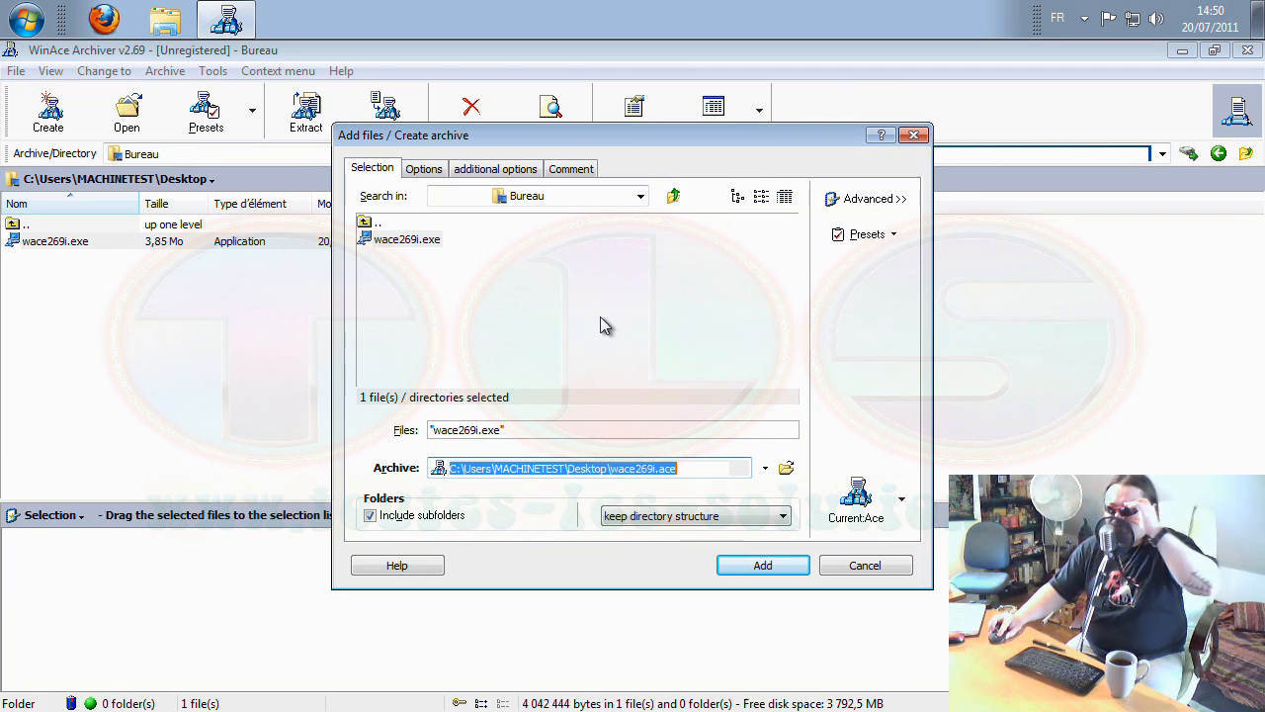
pyautogui.click(690, 468)
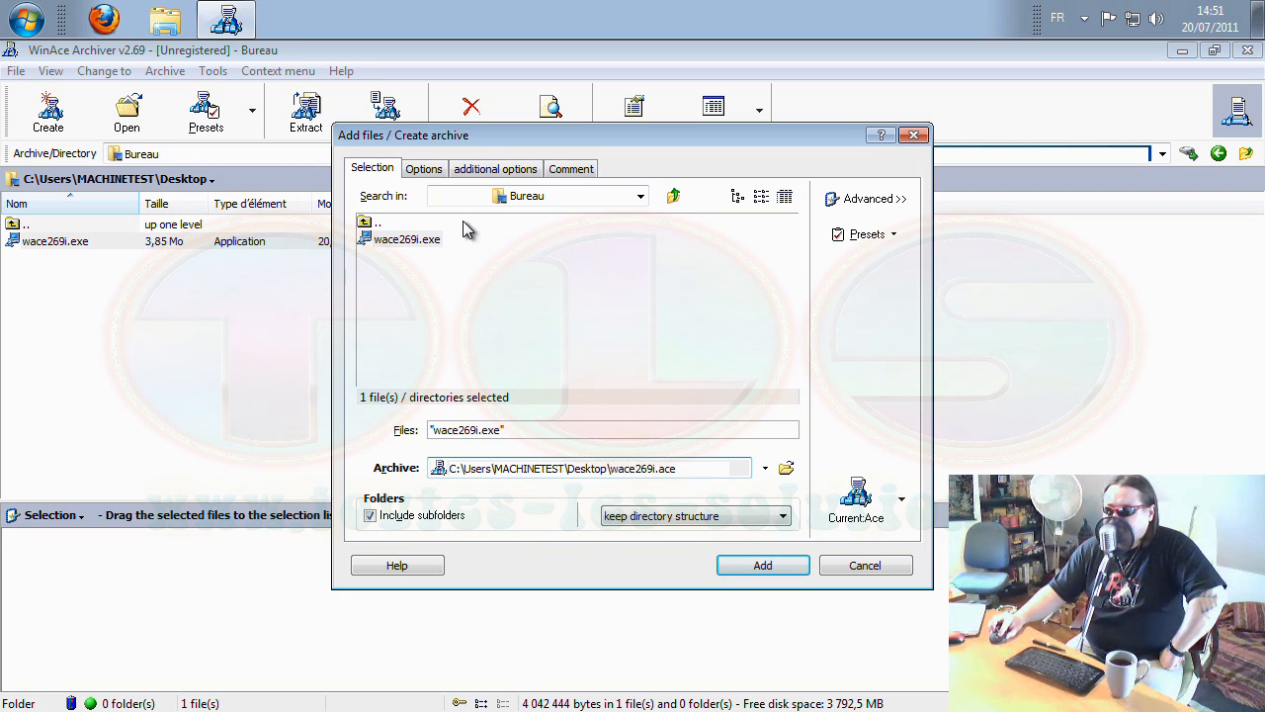
# - Review the available archive types and actions, choosing ACE as the archive type and Add as the action
pyautogui.click(423, 169)
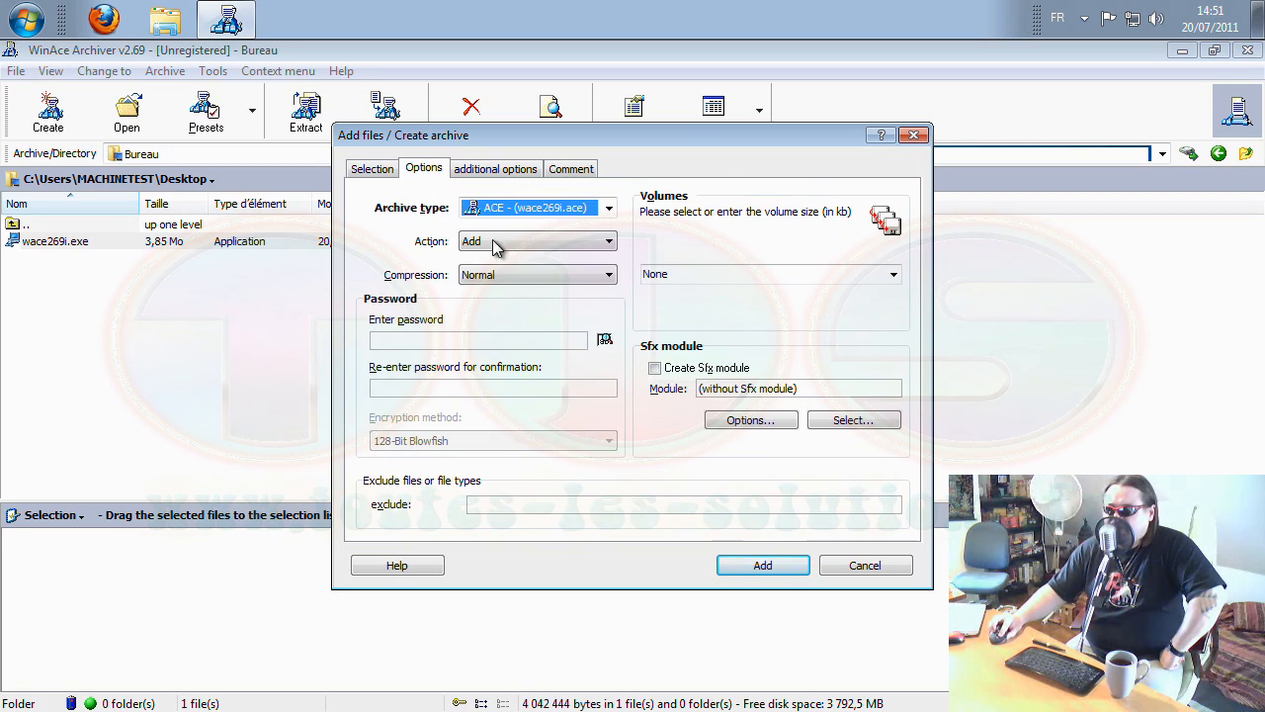
pyautogui.click(593, 206)
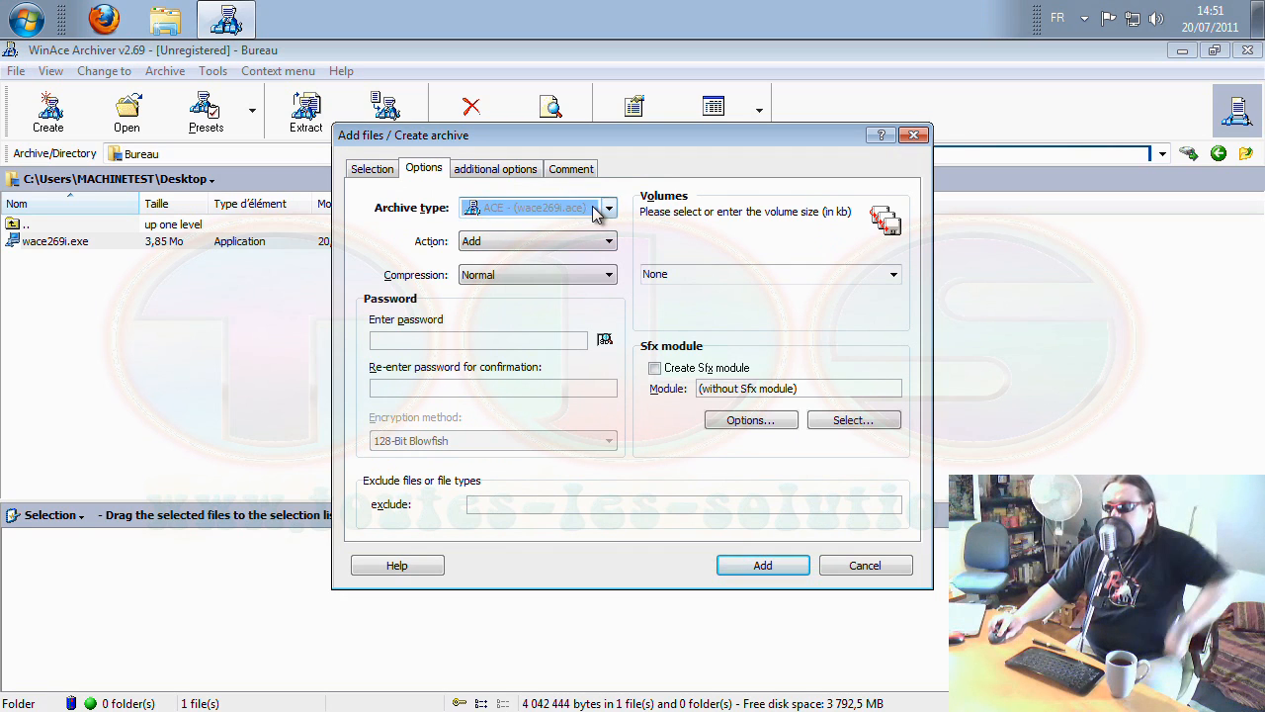
pyautogui.click(597, 210)
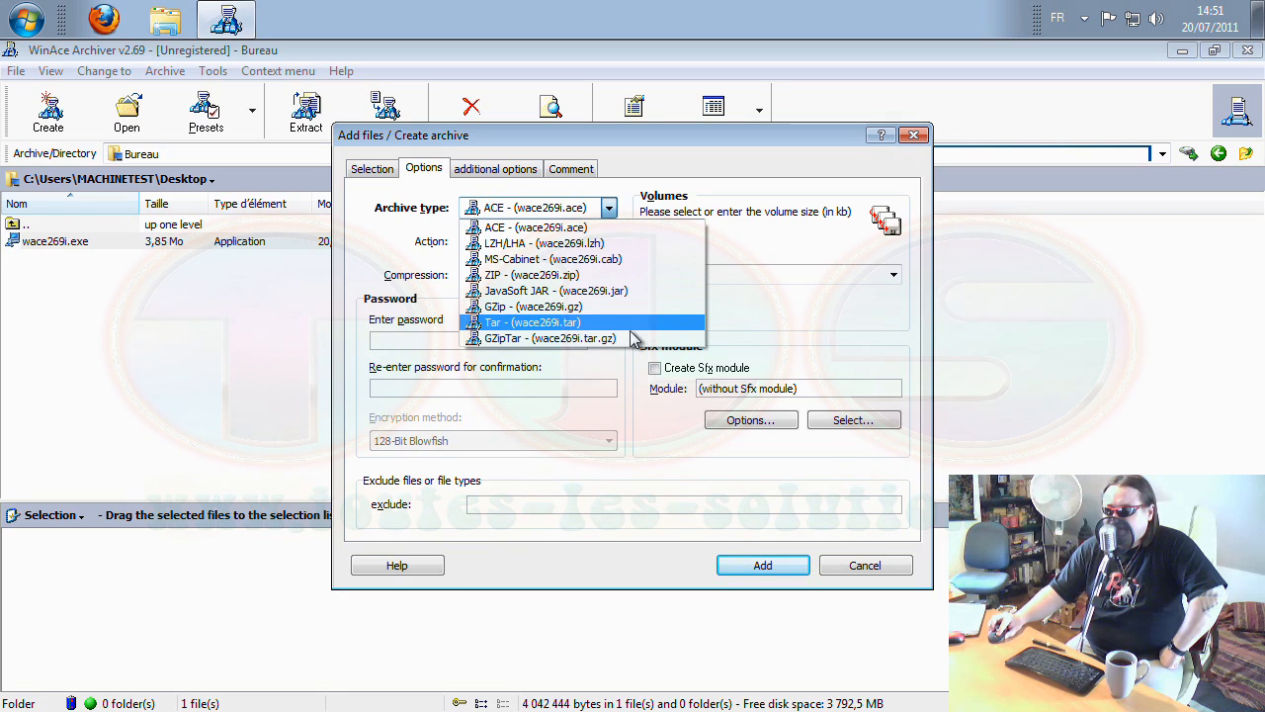
pyautogui.click(579, 227)
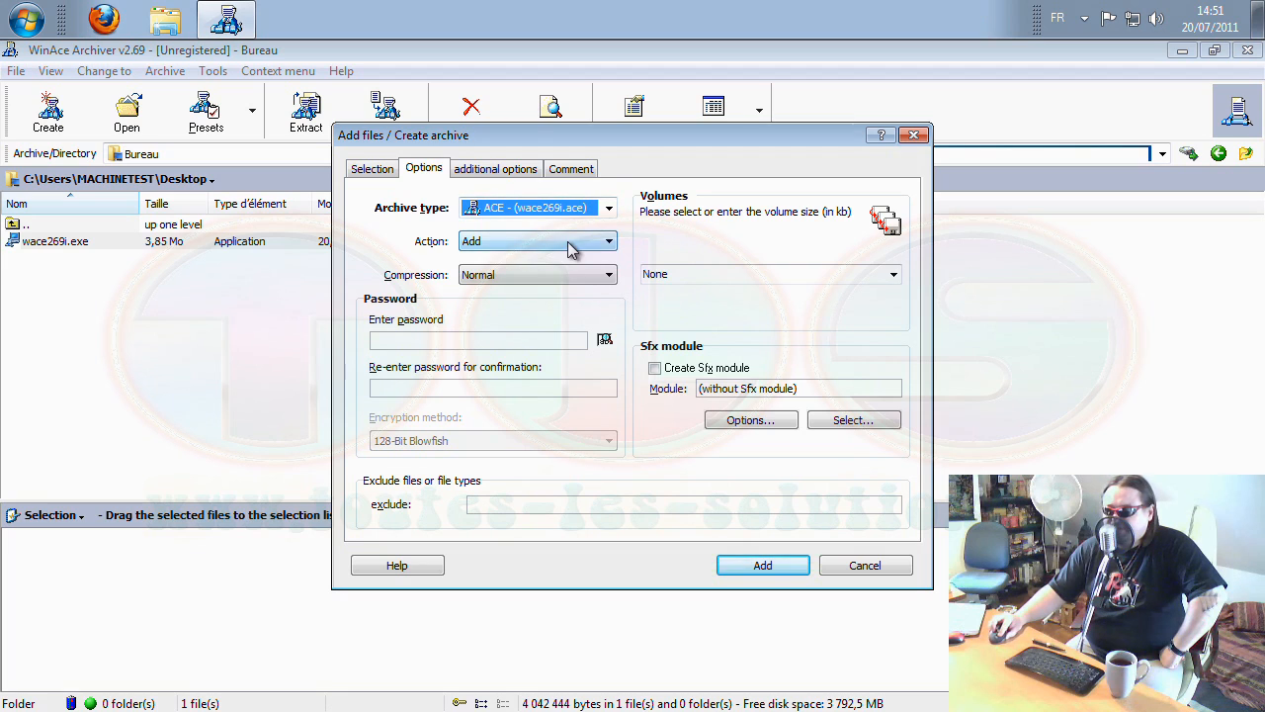
pyautogui.click(570, 243)
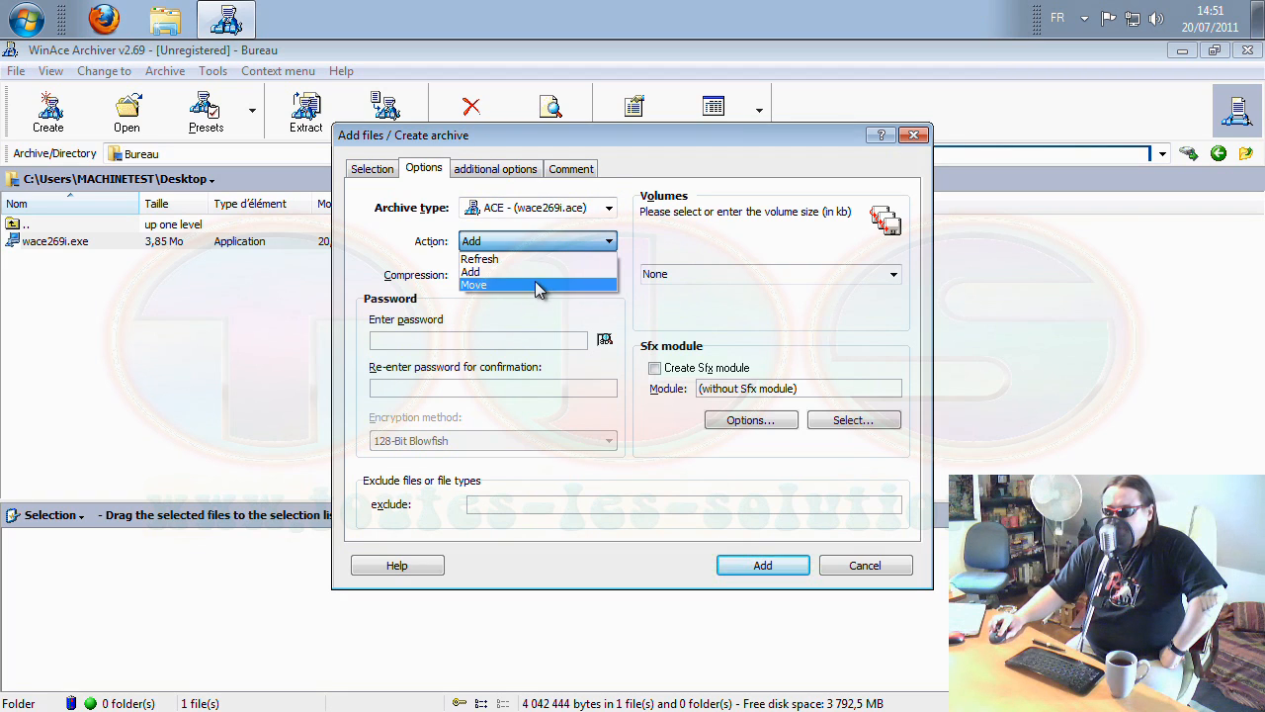
pyautogui.click(550, 259)
pyautogui.click(558, 238)
pyautogui.click(475, 272)
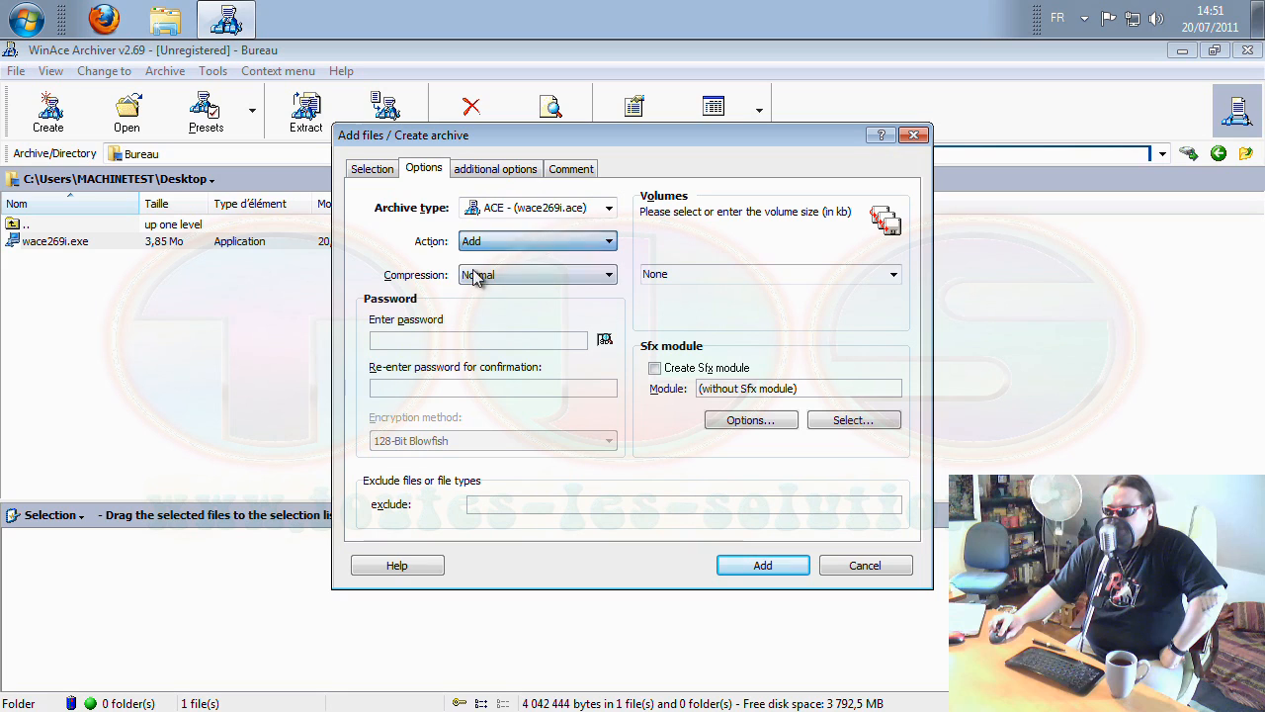
# - Set the archive's compression to Maximum and review the volume sizes, leaving volume splitting at None
pyautogui.click(609, 277)
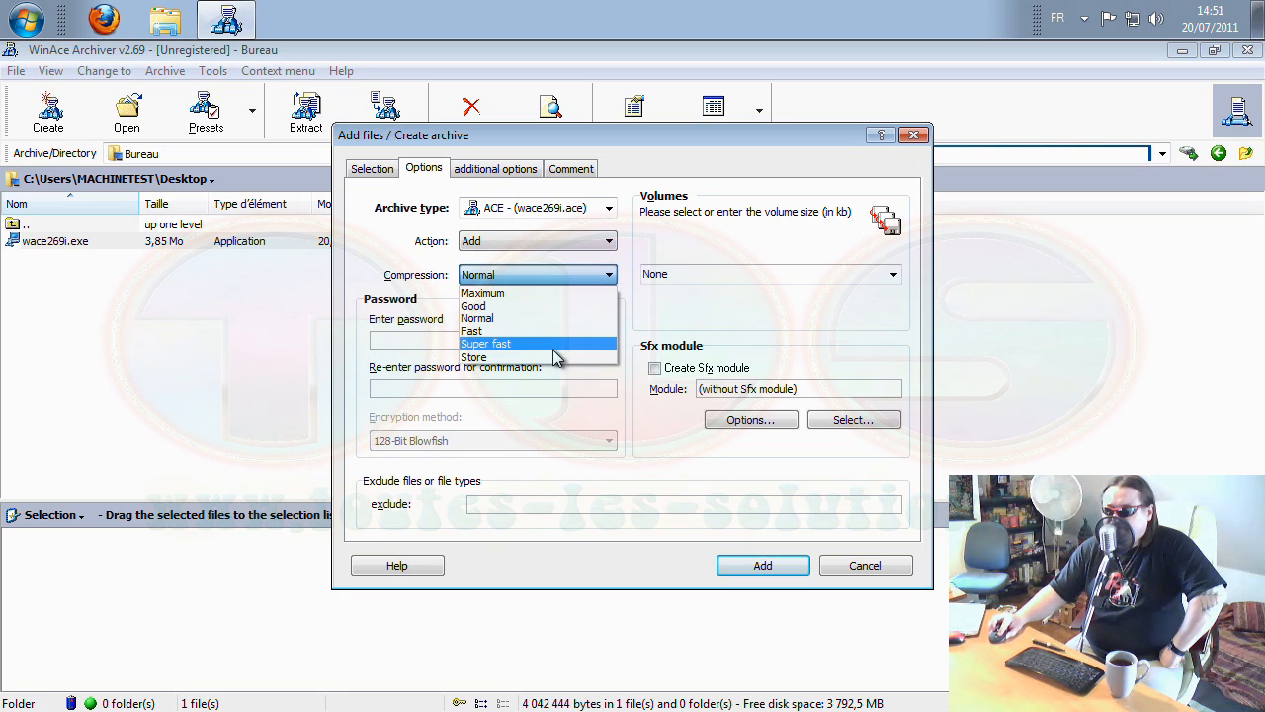
pyautogui.click(548, 294)
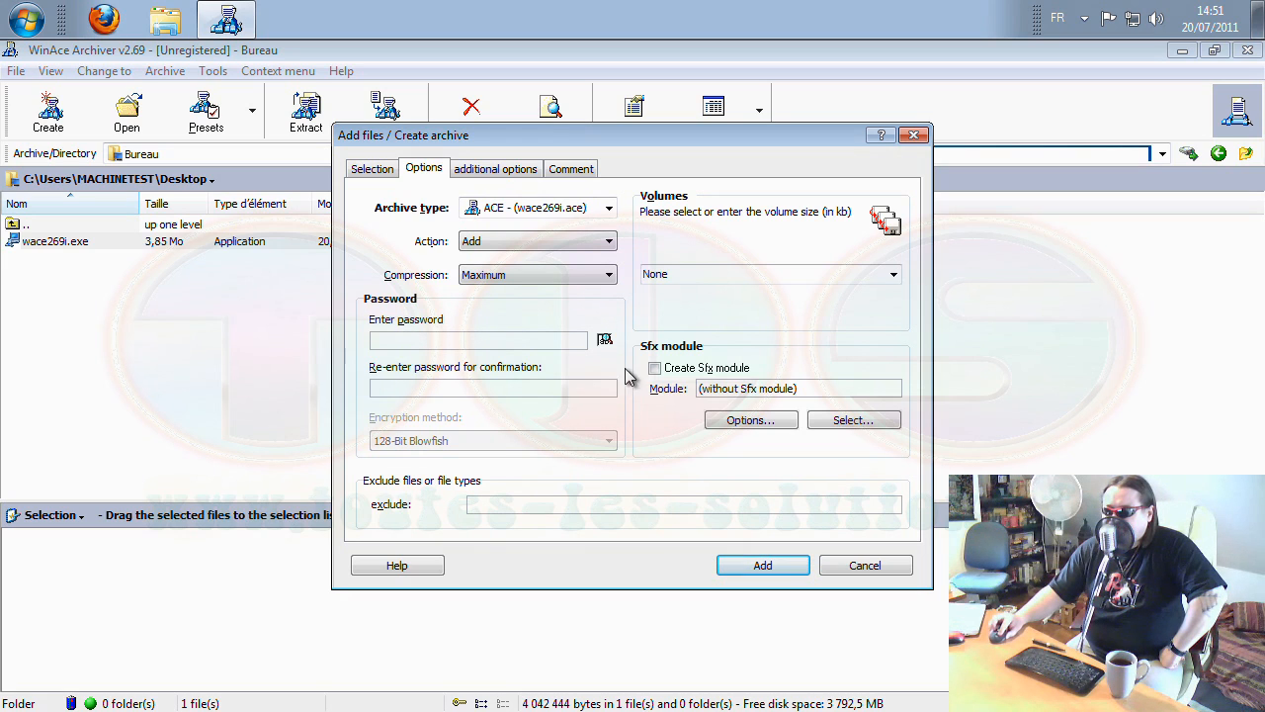
pyautogui.click(892, 276)
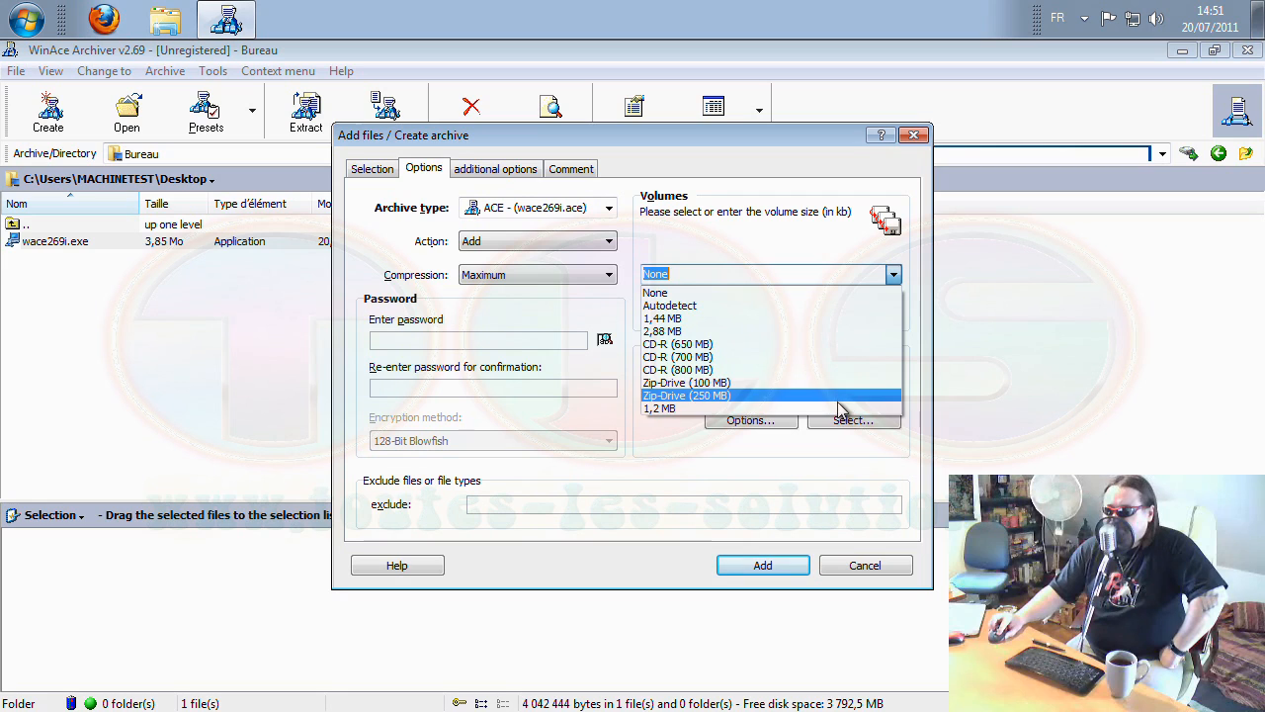
pyautogui.click(820, 228)
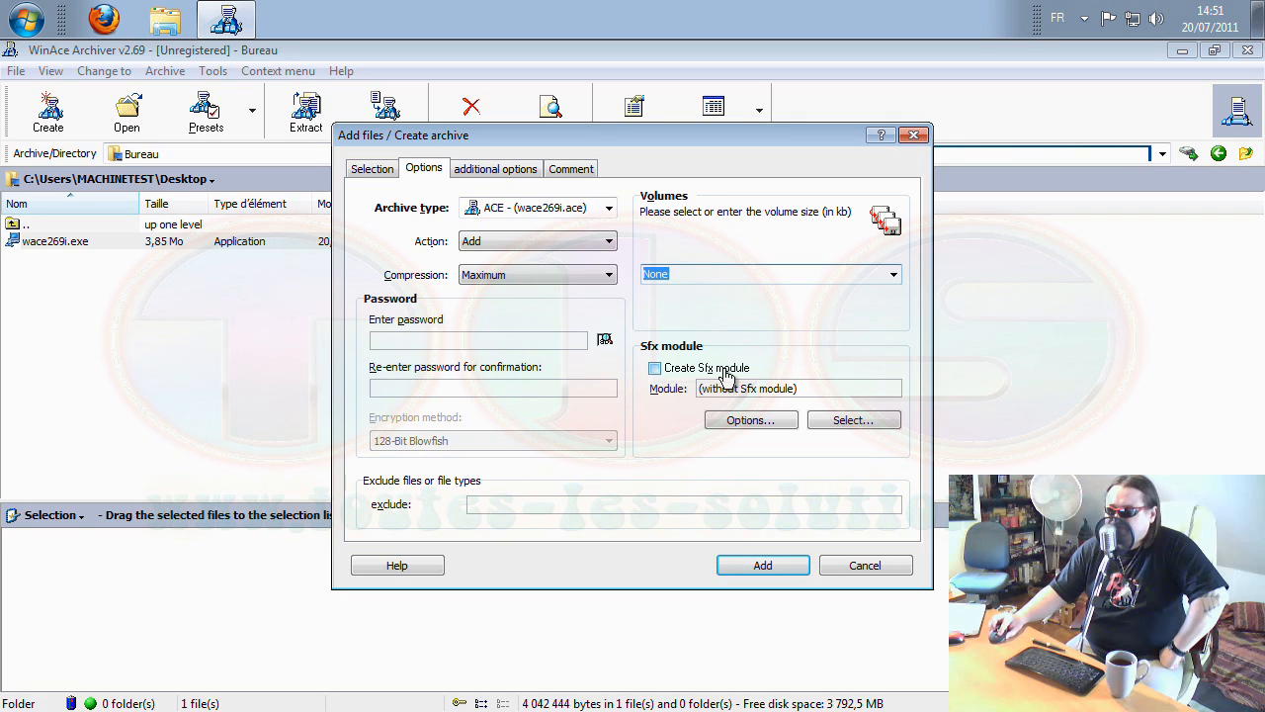
# - Examine the additional ACE, compression and NTFS options and the archive comment settings
pyautogui.click(496, 169)
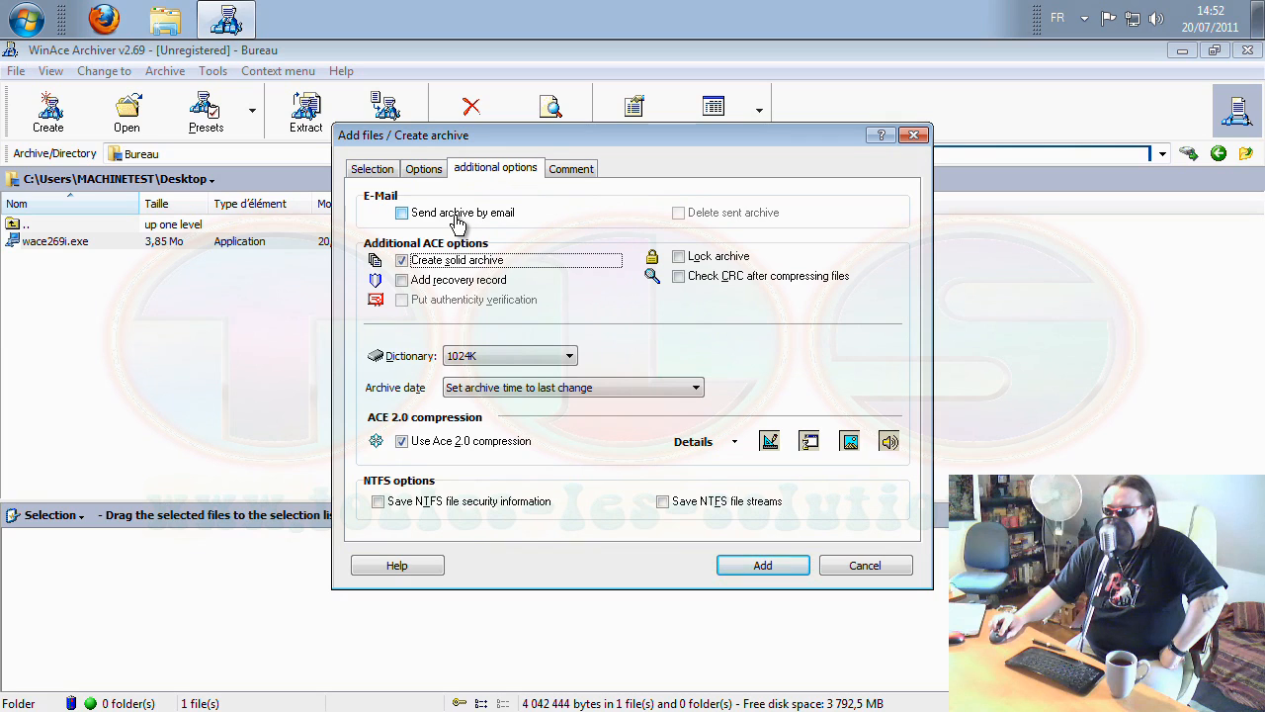
pyautogui.moveTo(465, 263)
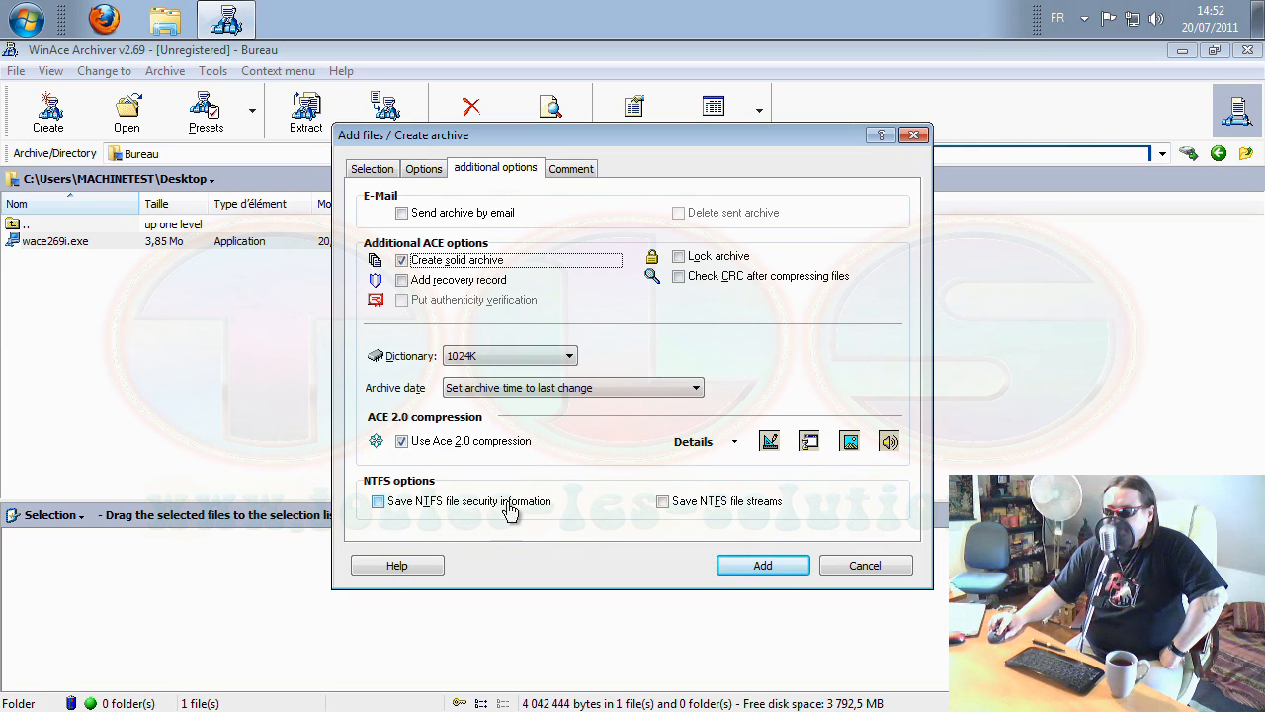
pyautogui.click(569, 173)
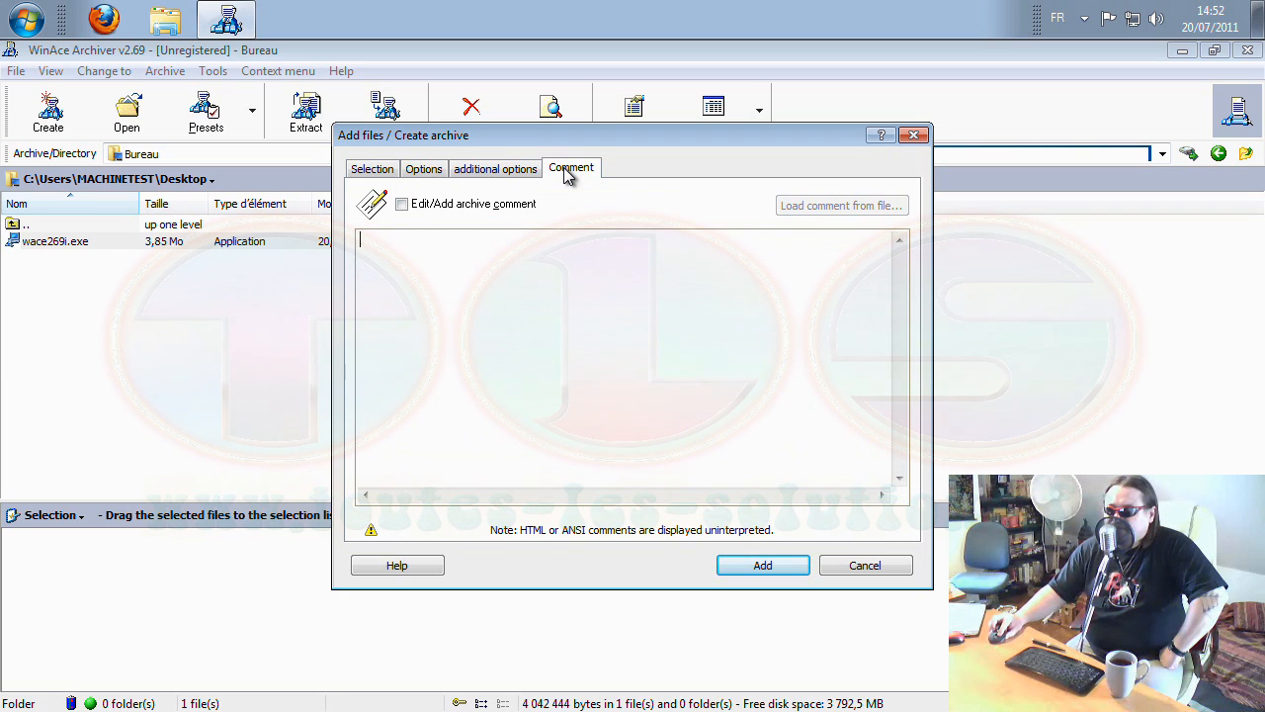
# - Recheck the archive options and create wace269i.ace on the desktop as an ACE archive with Maximum compression
pyautogui.click(373, 170)
pyautogui.click(425, 172)
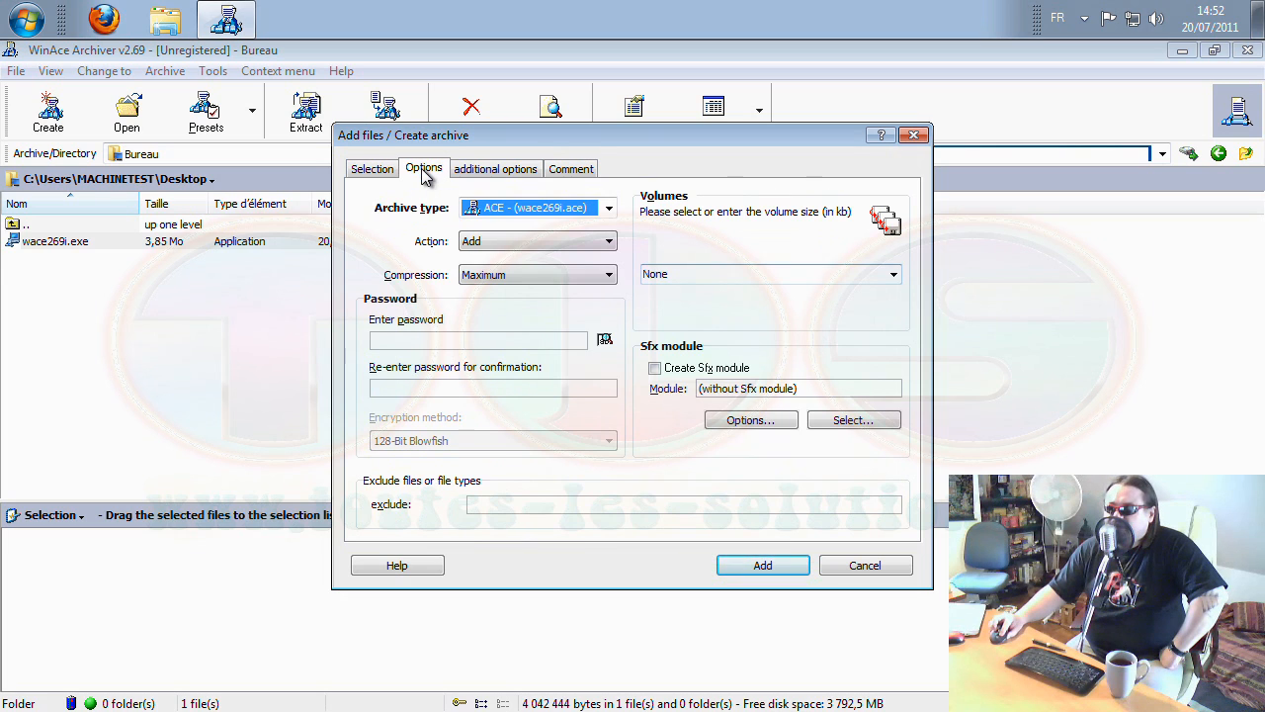
pyautogui.click(780, 572)
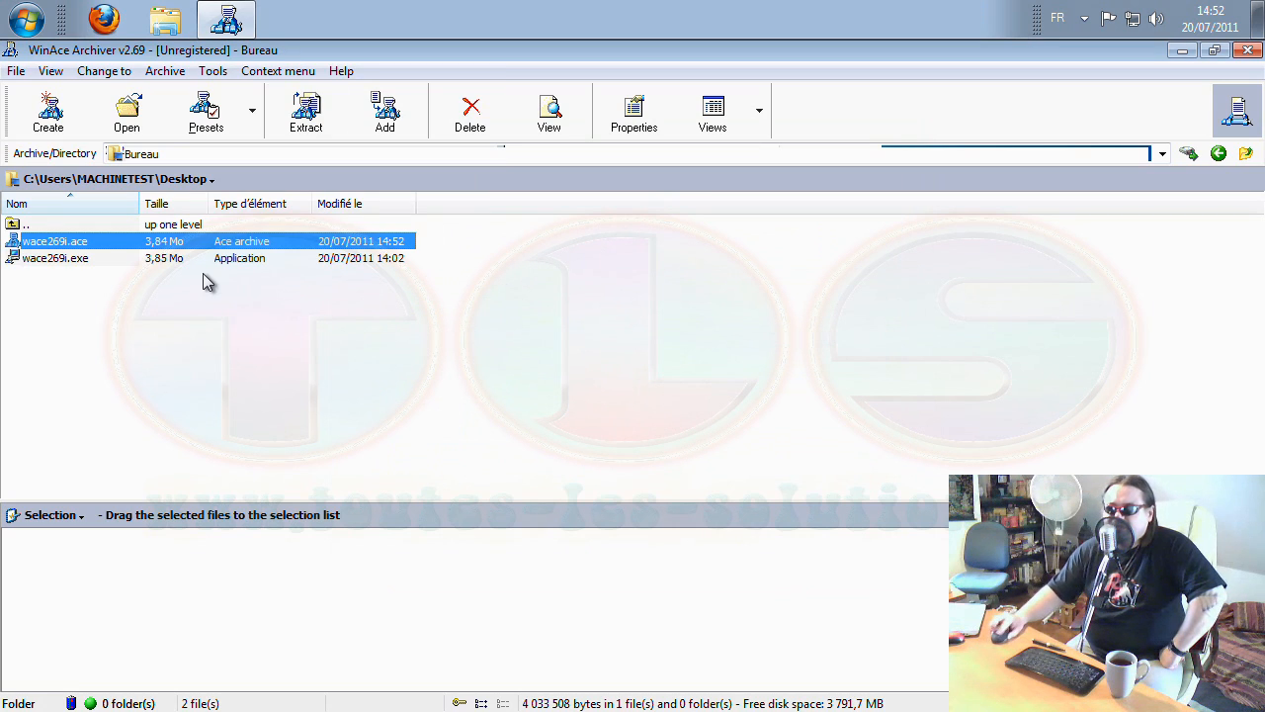
# - Open wace269i.ace to examine its contents and compression details, and return to the desktop folder
pyautogui.click(69, 262)
pyautogui.click(78, 244)
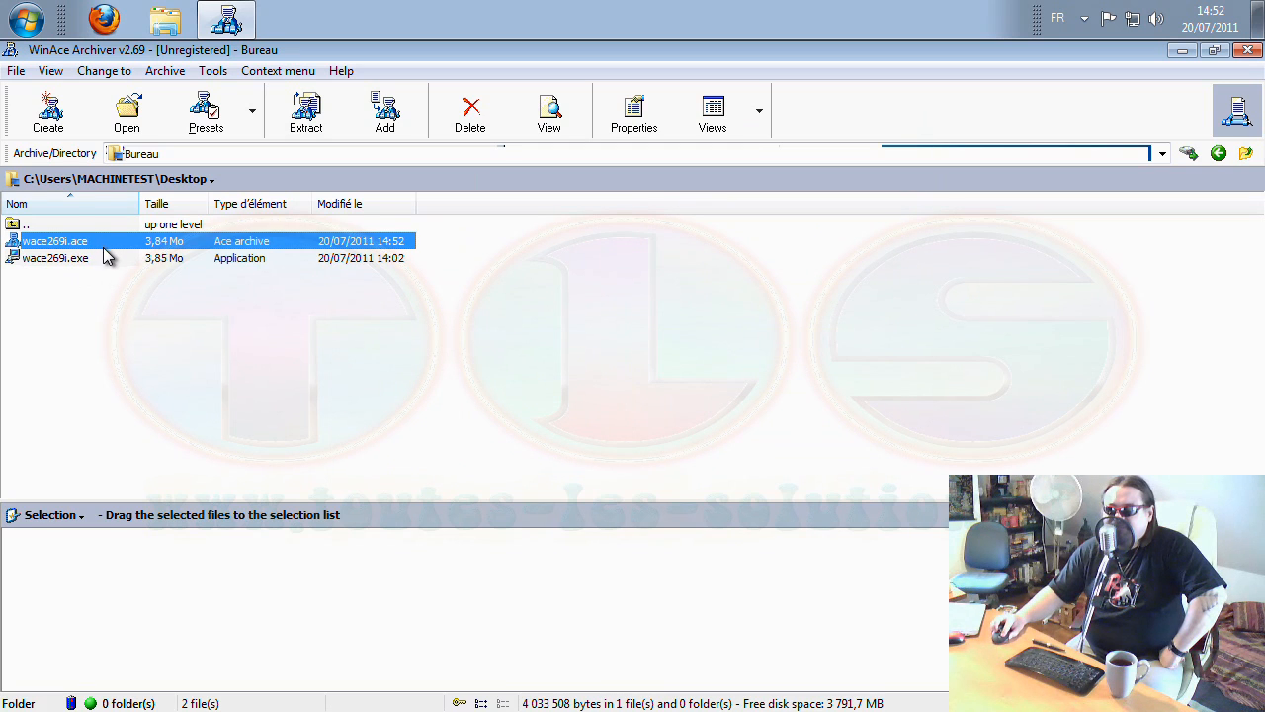
pyautogui.doubleClick(81, 244)
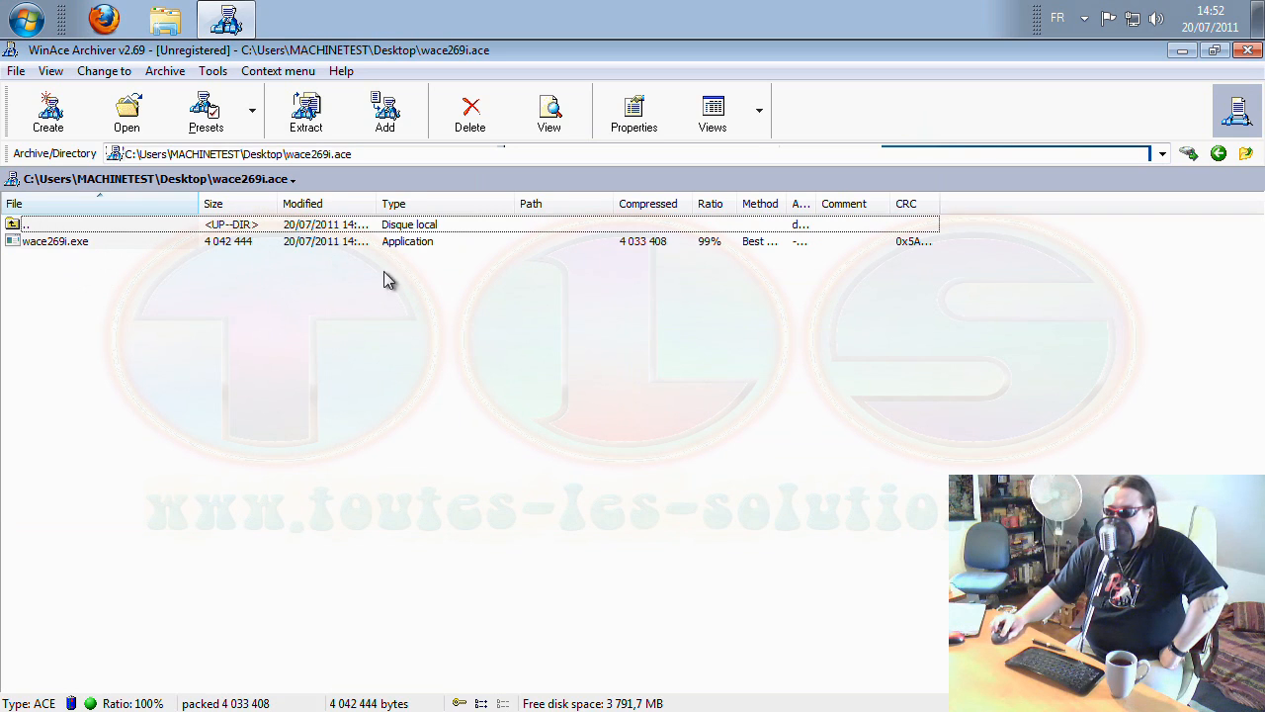
pyautogui.doubleClick(46, 228)
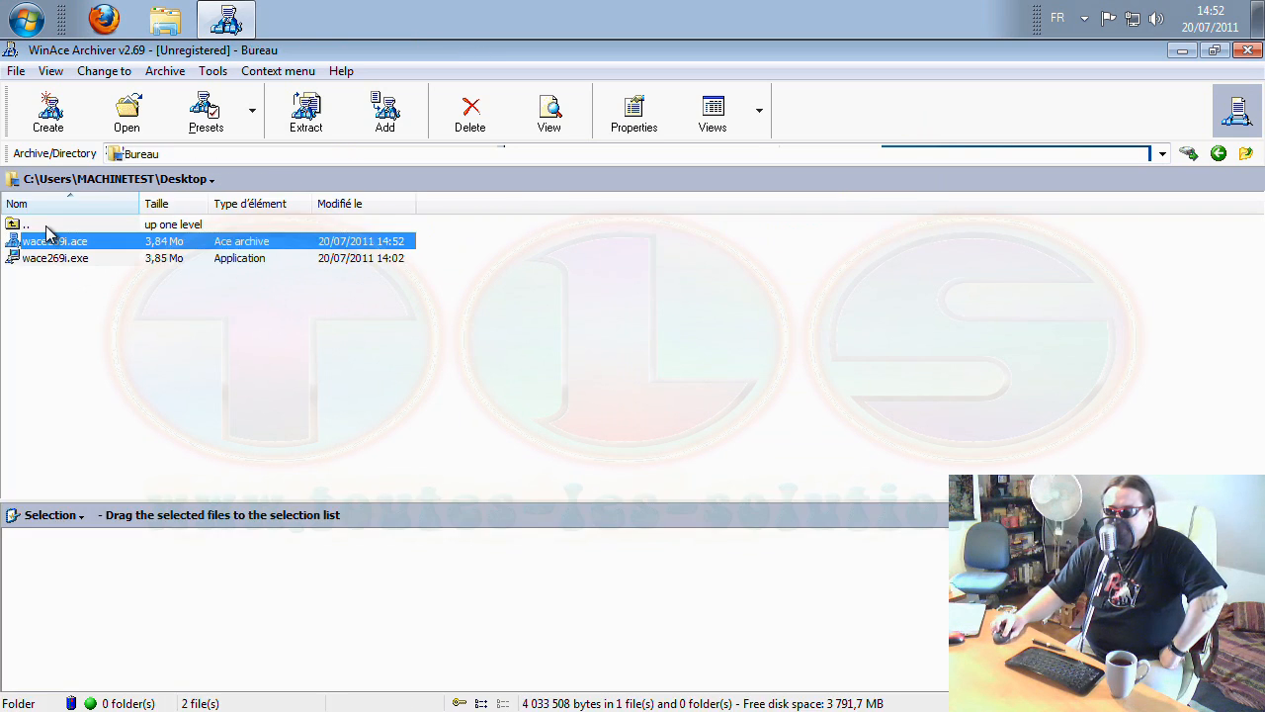
# - Review the file and view commands, and examine the general program settings, including the choices for what happens after extraction
pyautogui.click(19, 72)
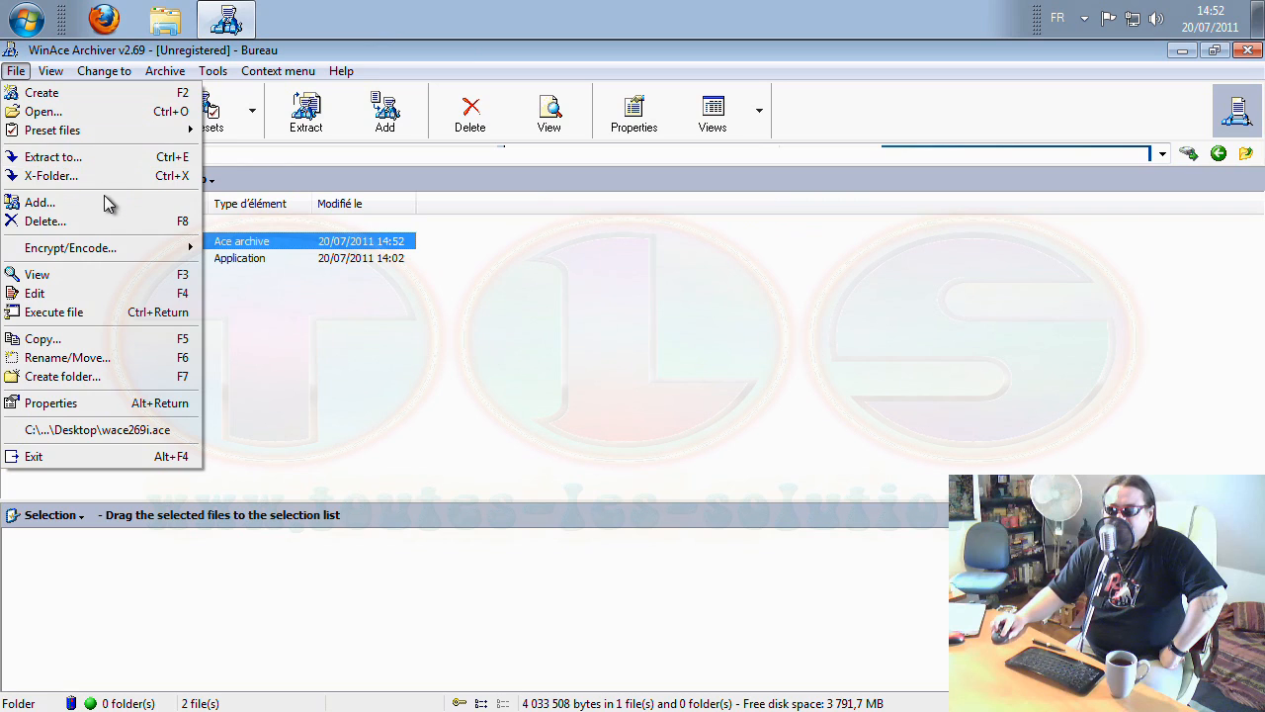
pyautogui.moveTo(112, 247)
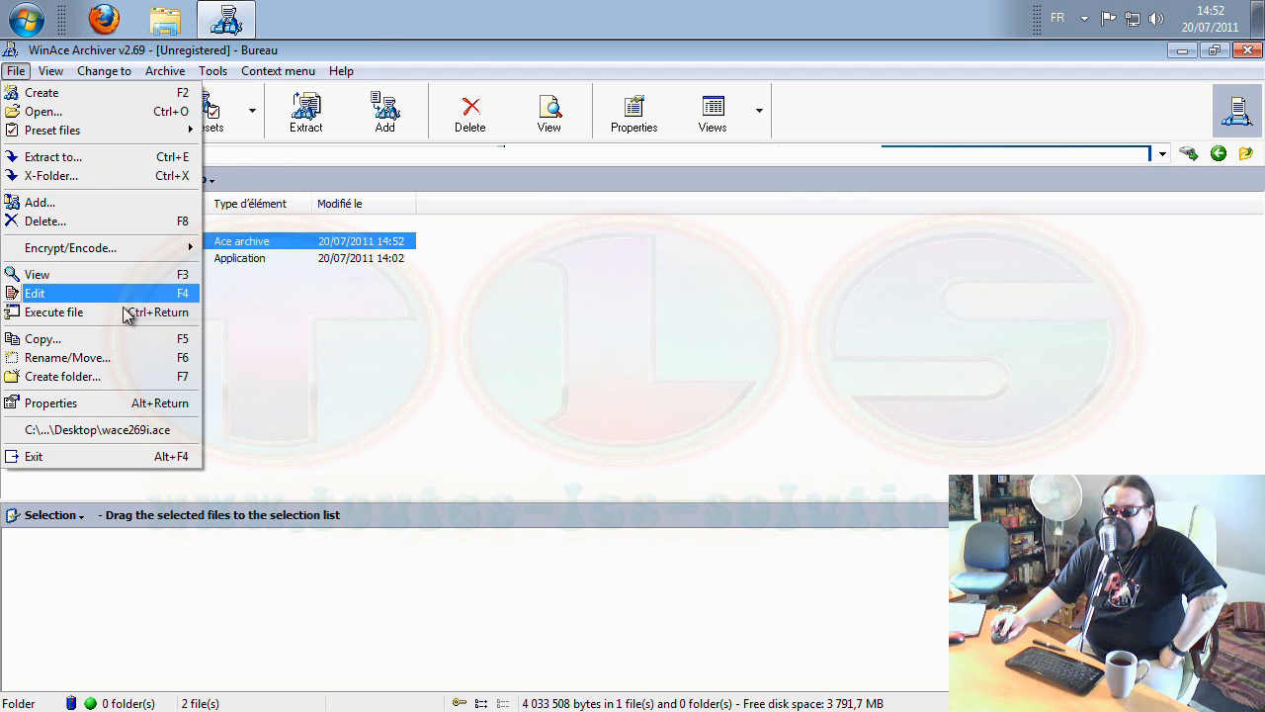
pyautogui.moveTo(61, 78)
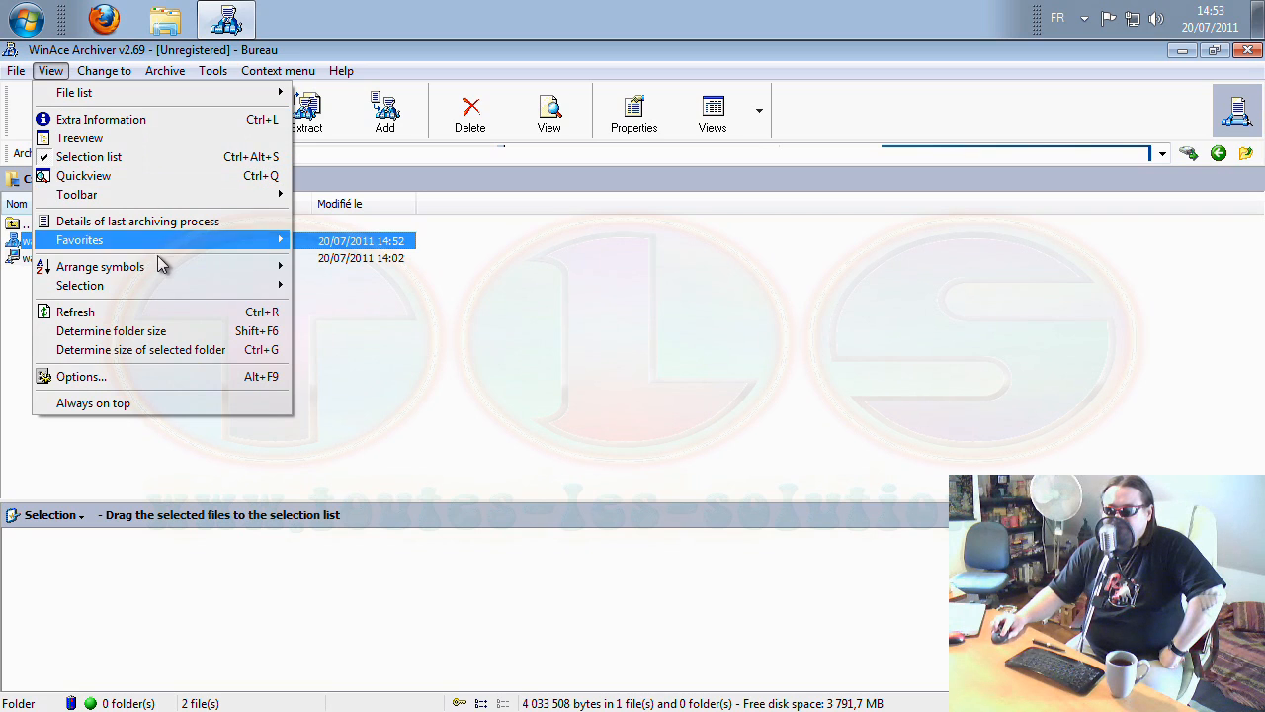
pyautogui.click(147, 383)
pyautogui.moveTo(583, 238); pyautogui.dragTo(325, 121)
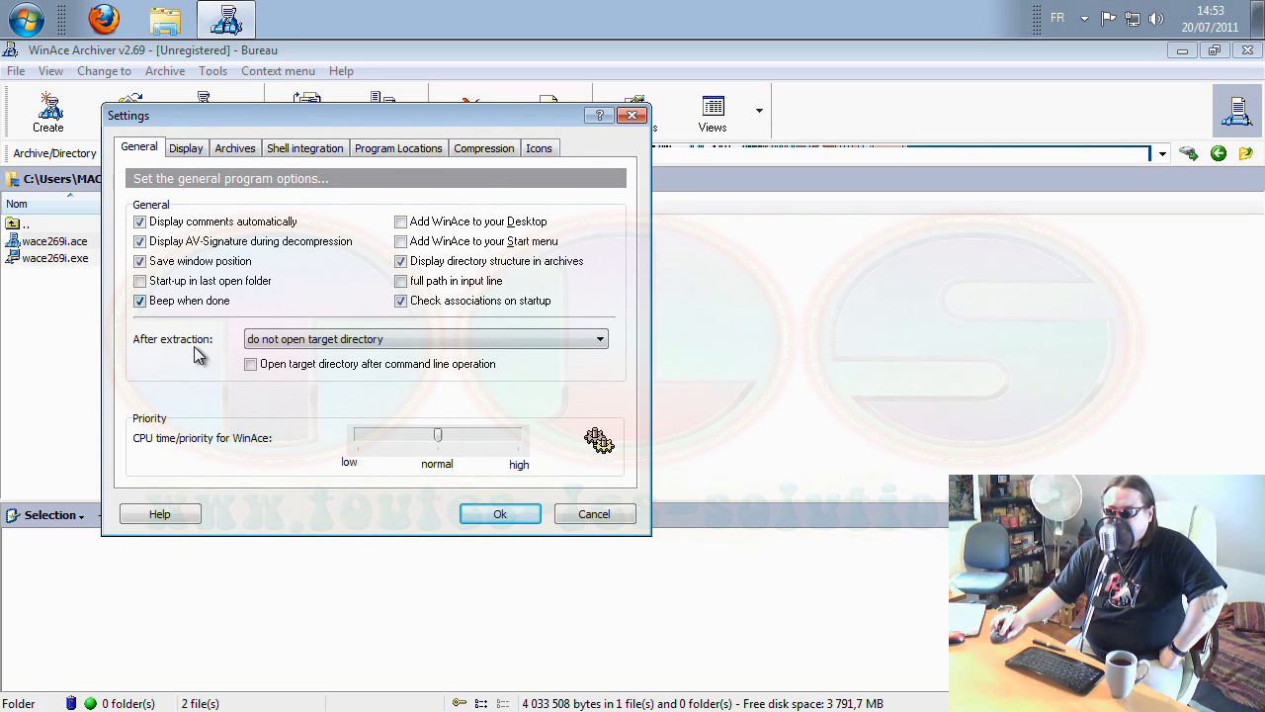
pyautogui.click(366, 339)
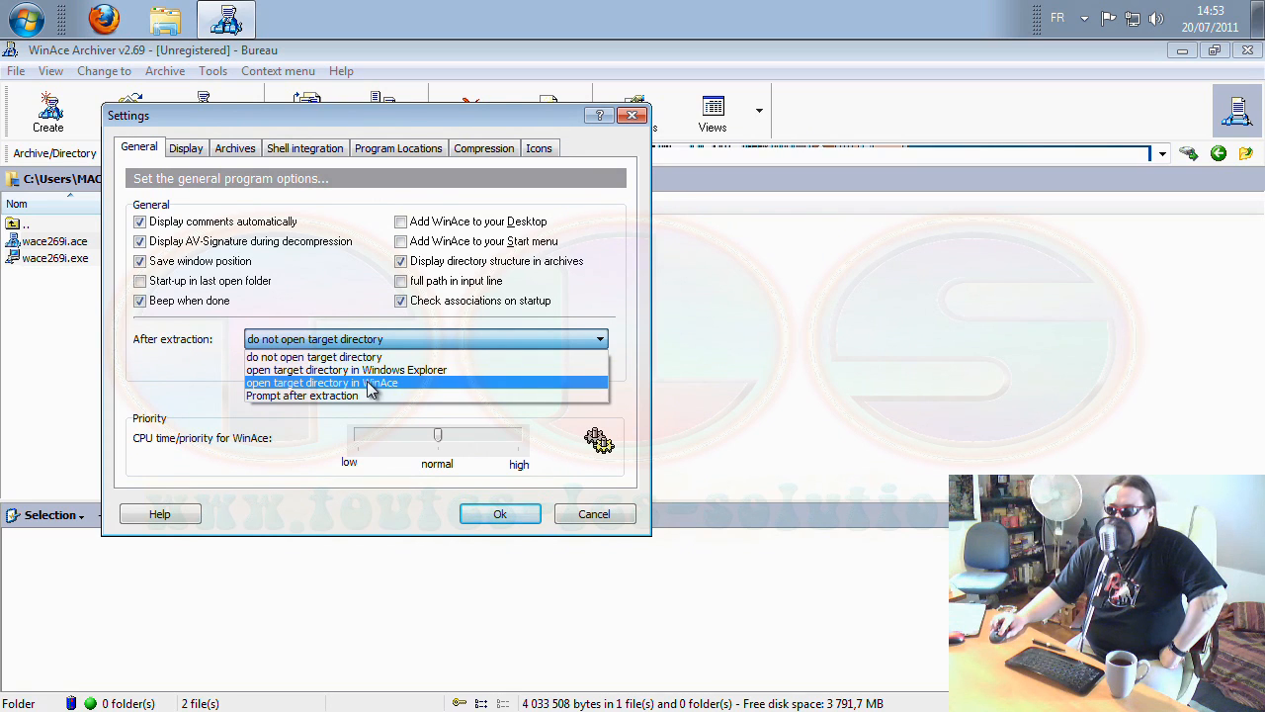
pyautogui.click(171, 361)
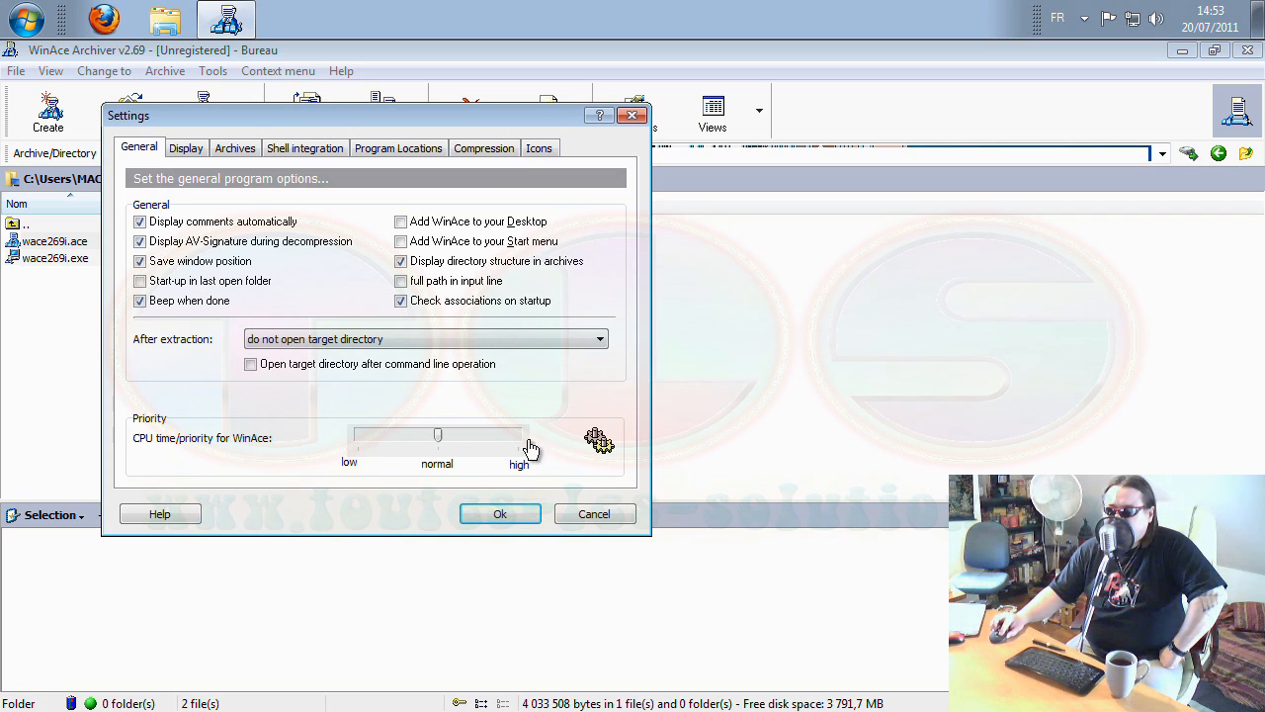
# - Examine the display, archive type, shell integration, program location, compression and icon settings, and leave the settings without saving
pyautogui.click(196, 151)
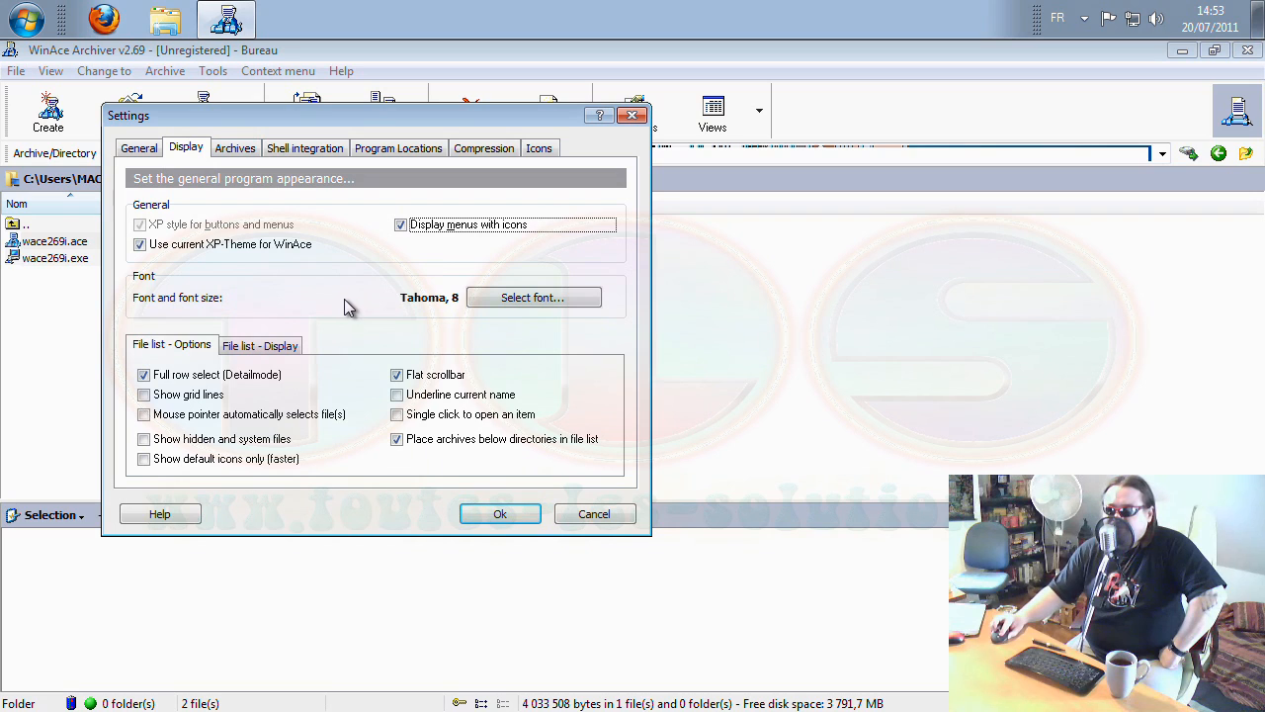
pyautogui.click(241, 150)
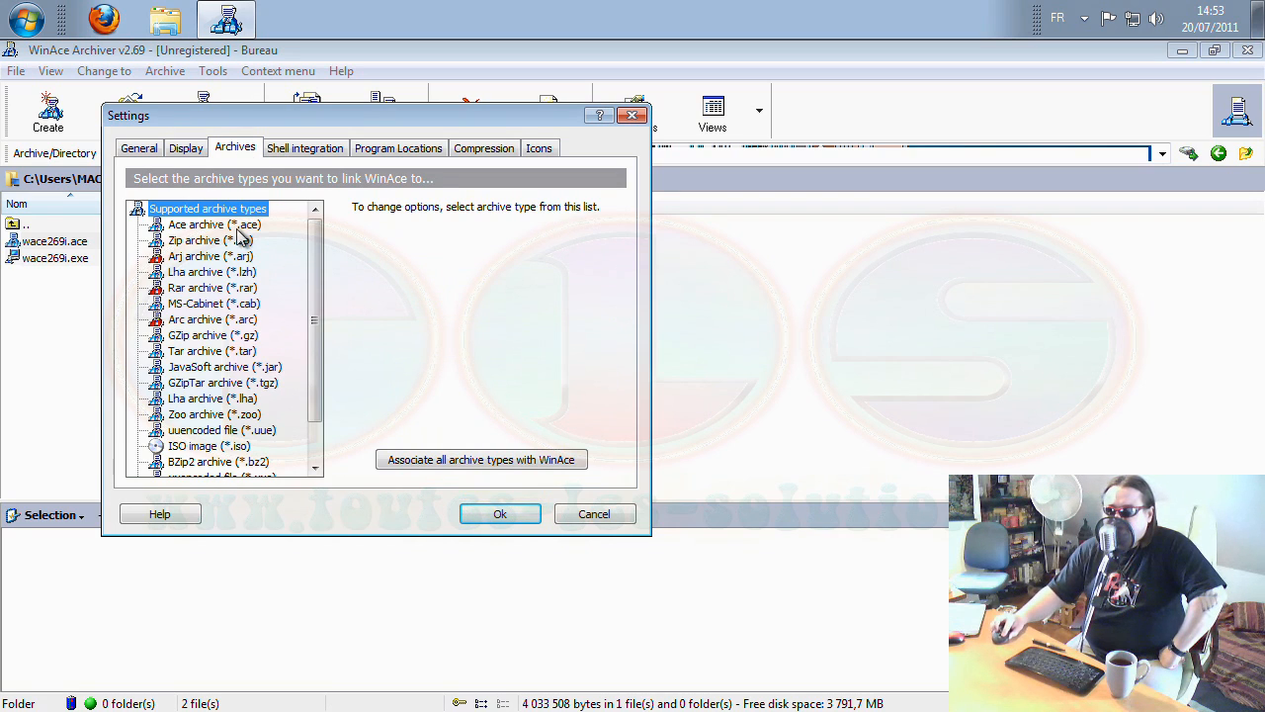
pyautogui.moveTo(317, 253); pyautogui.dragTo(326, 282)
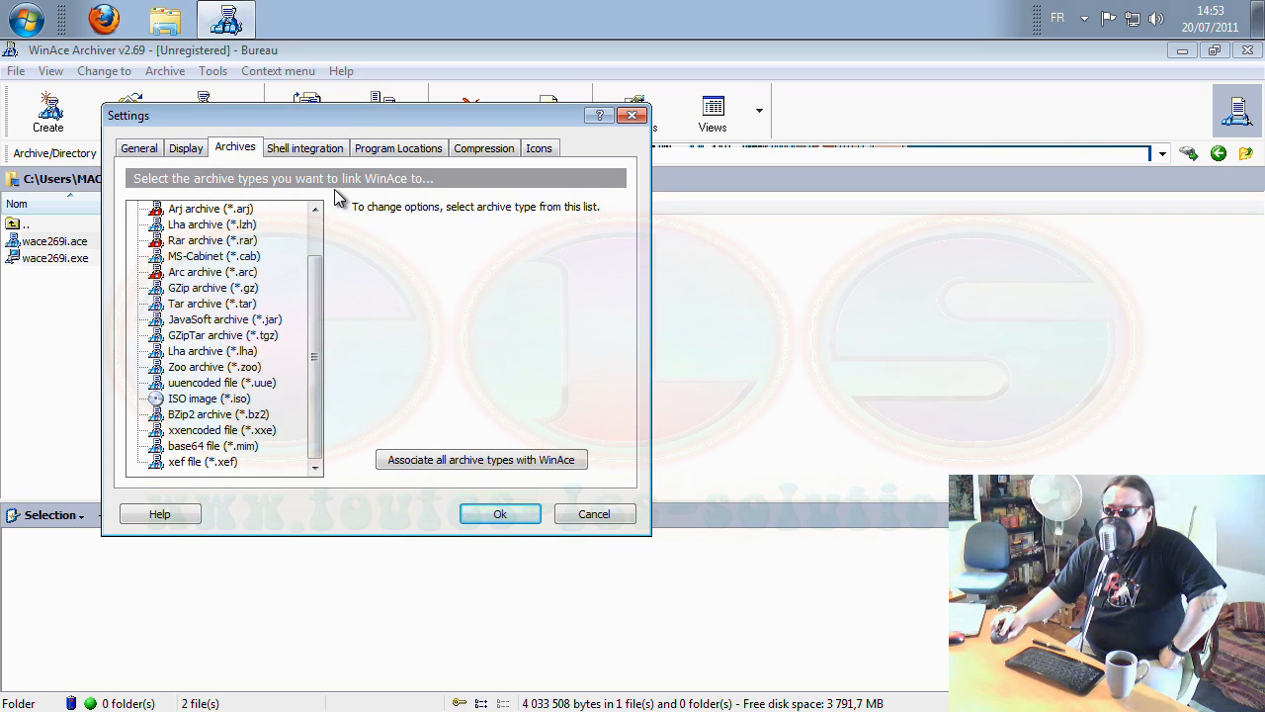
pyautogui.click(318, 152)
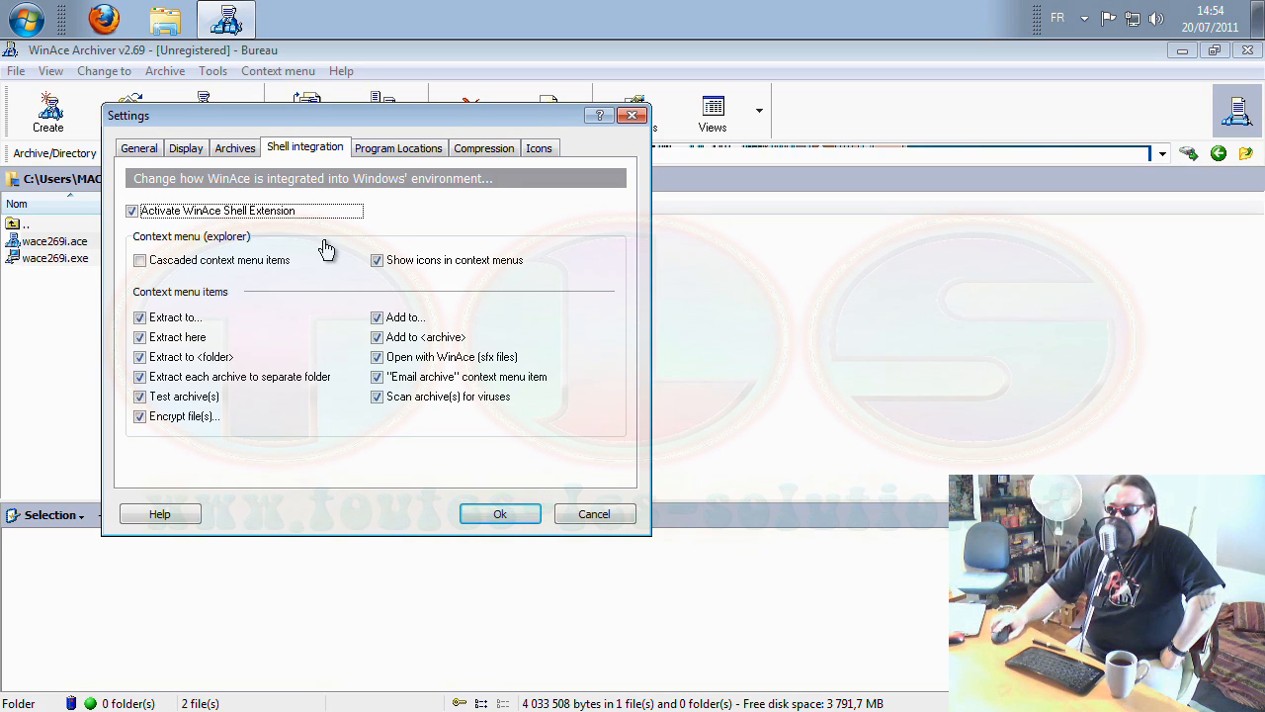
pyautogui.click(417, 154)
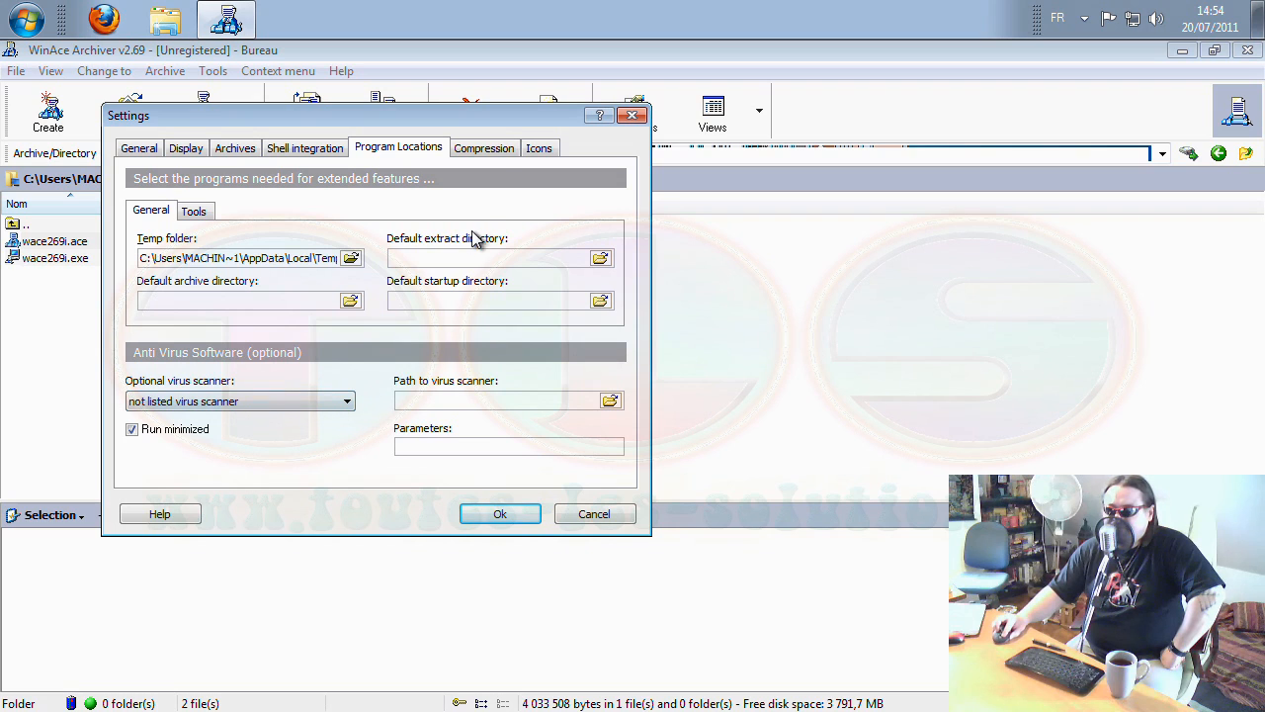
pyautogui.click(488, 150)
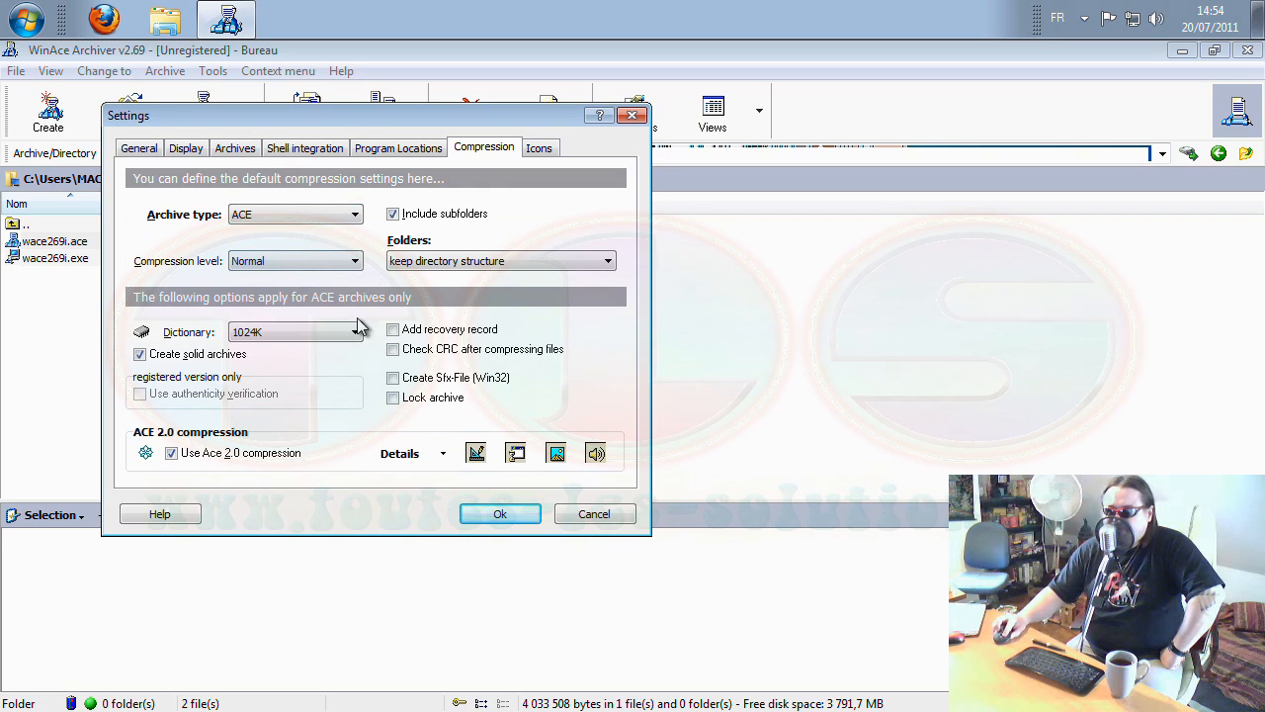
pyautogui.click(542, 148)
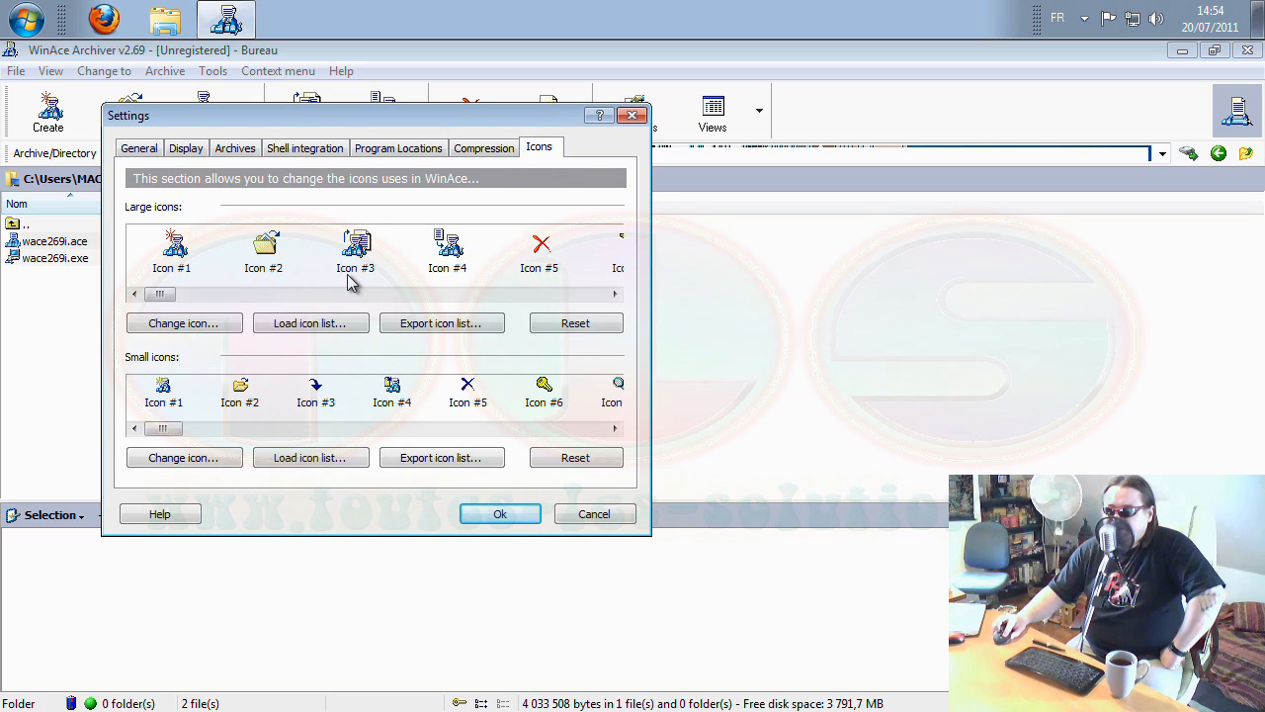
pyautogui.click(594, 514)
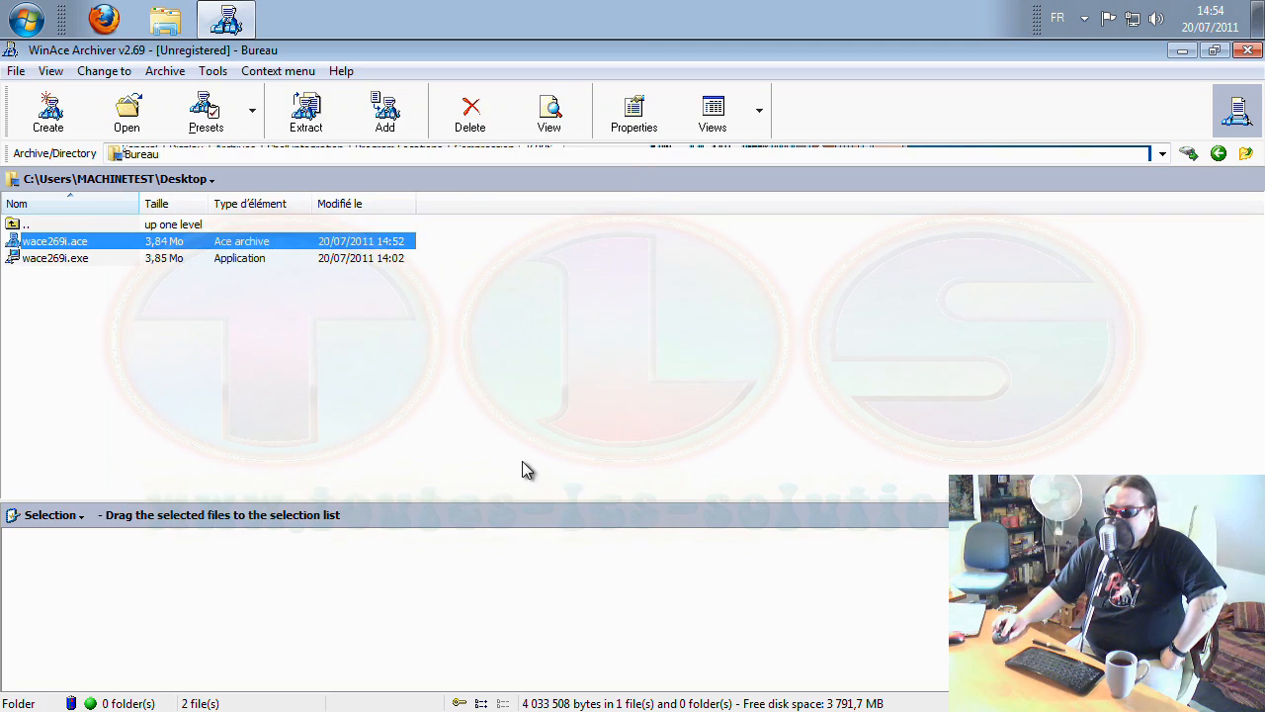
# - Review the navigation, archive and tool commands and the context actions available for wace269i.ace
pyautogui.click(51, 72)
pyautogui.moveTo(107, 75)
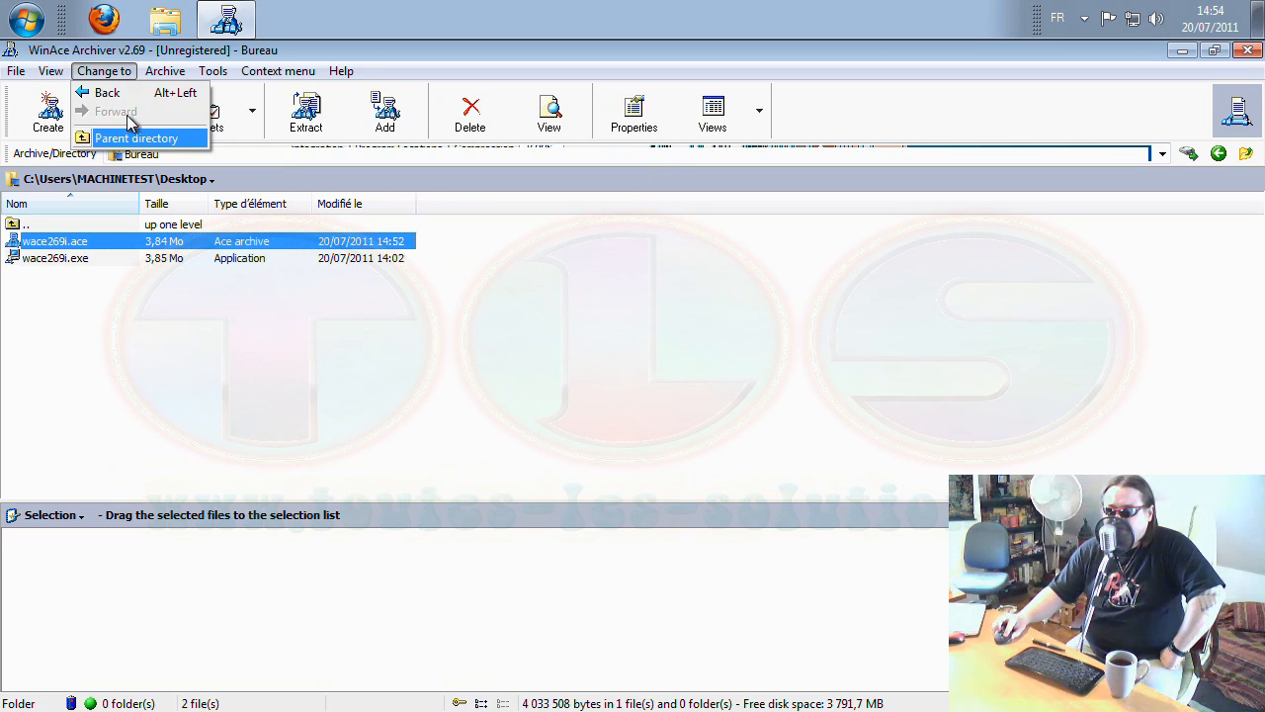
pyautogui.moveTo(166, 79)
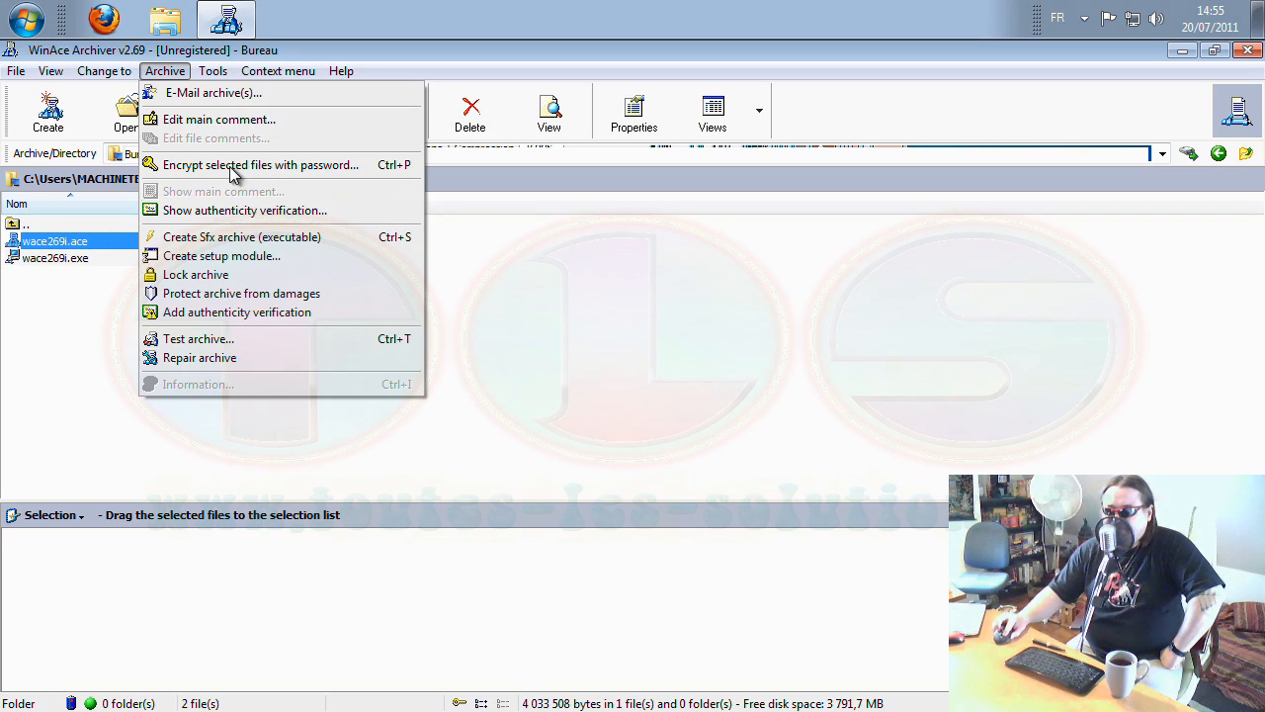
pyautogui.moveTo(223, 79)
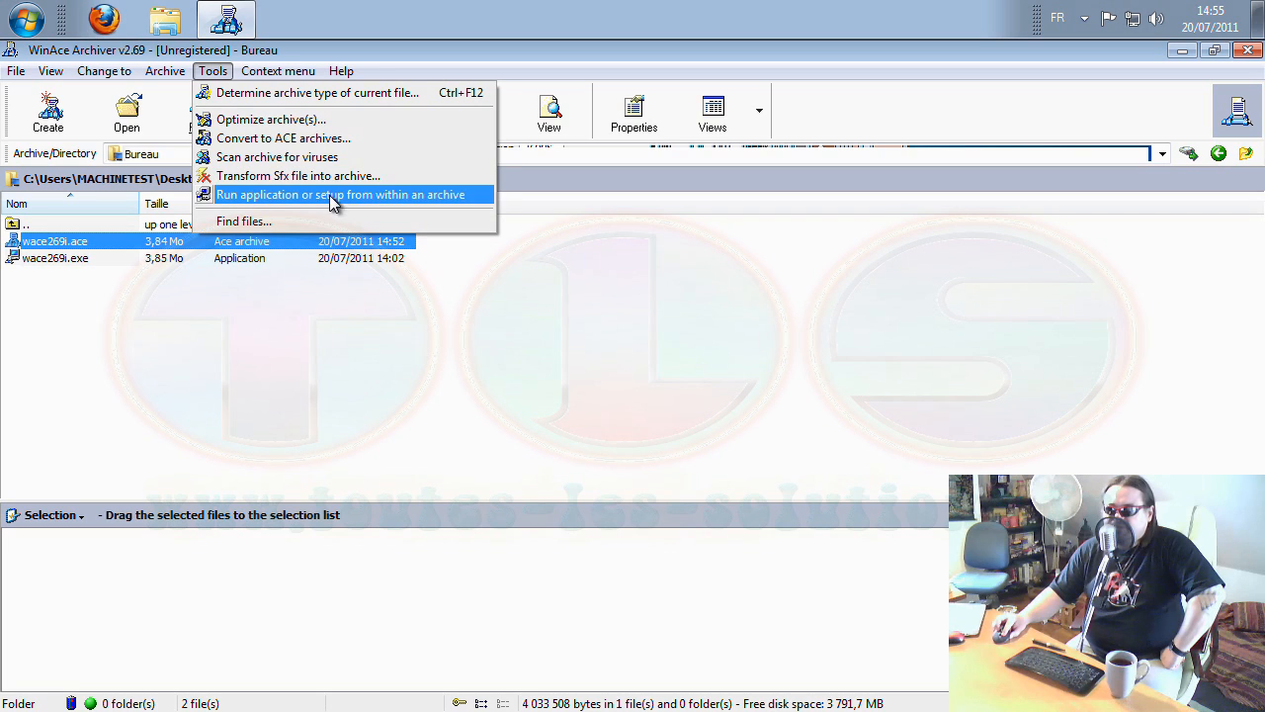
pyautogui.click(279, 71)
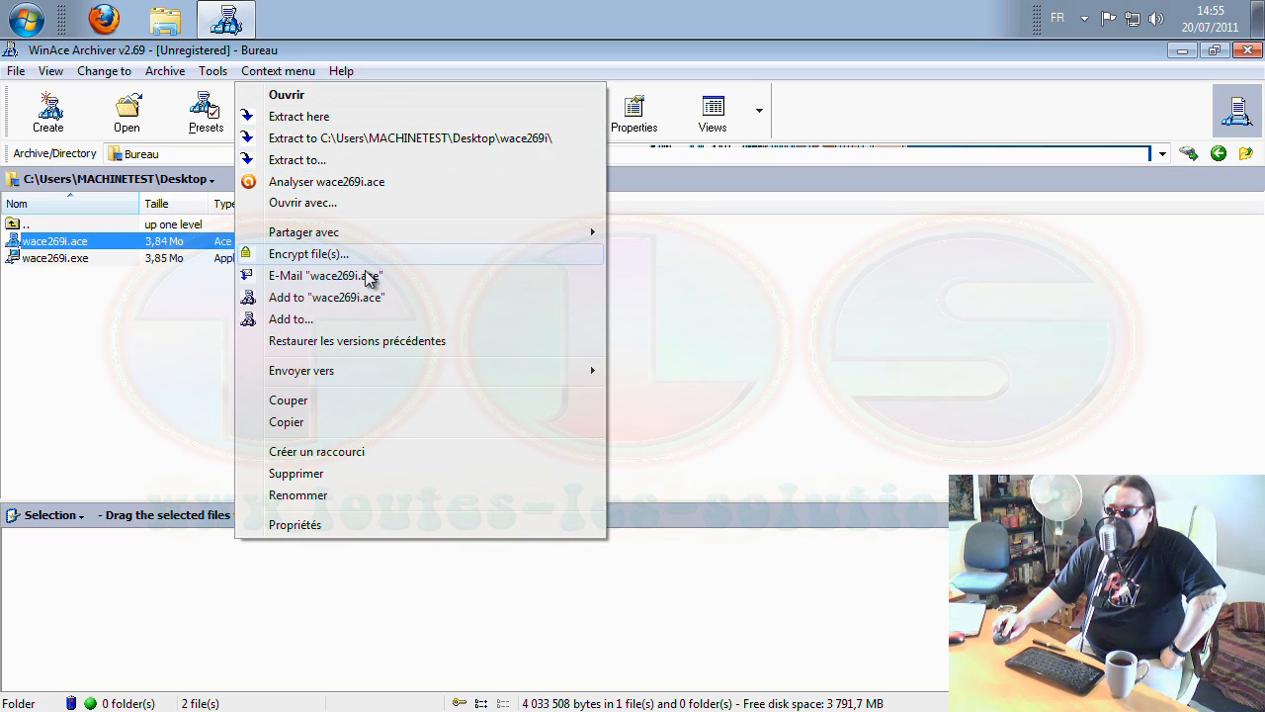
# - Show the Windows desktop, examine the shell actions offered for wace269i.ace, and switch back to WinAce
pyautogui.click(374, 329)
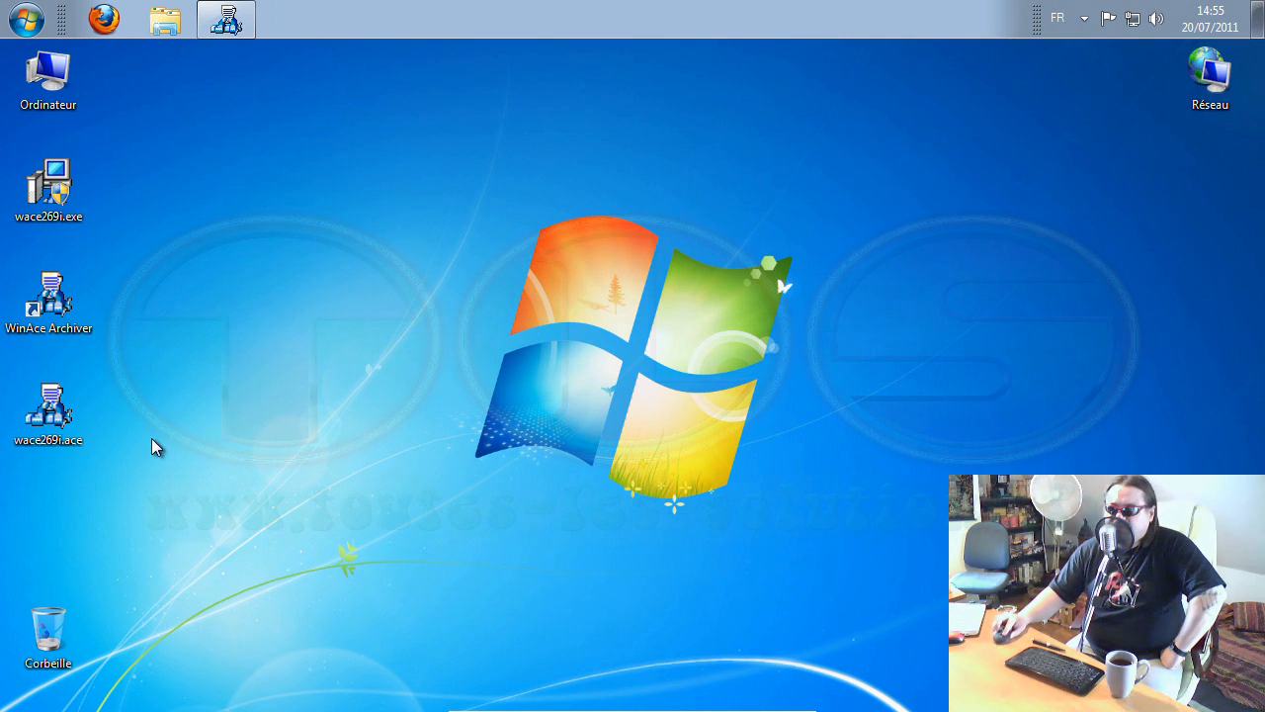
pyautogui.click(51, 413)
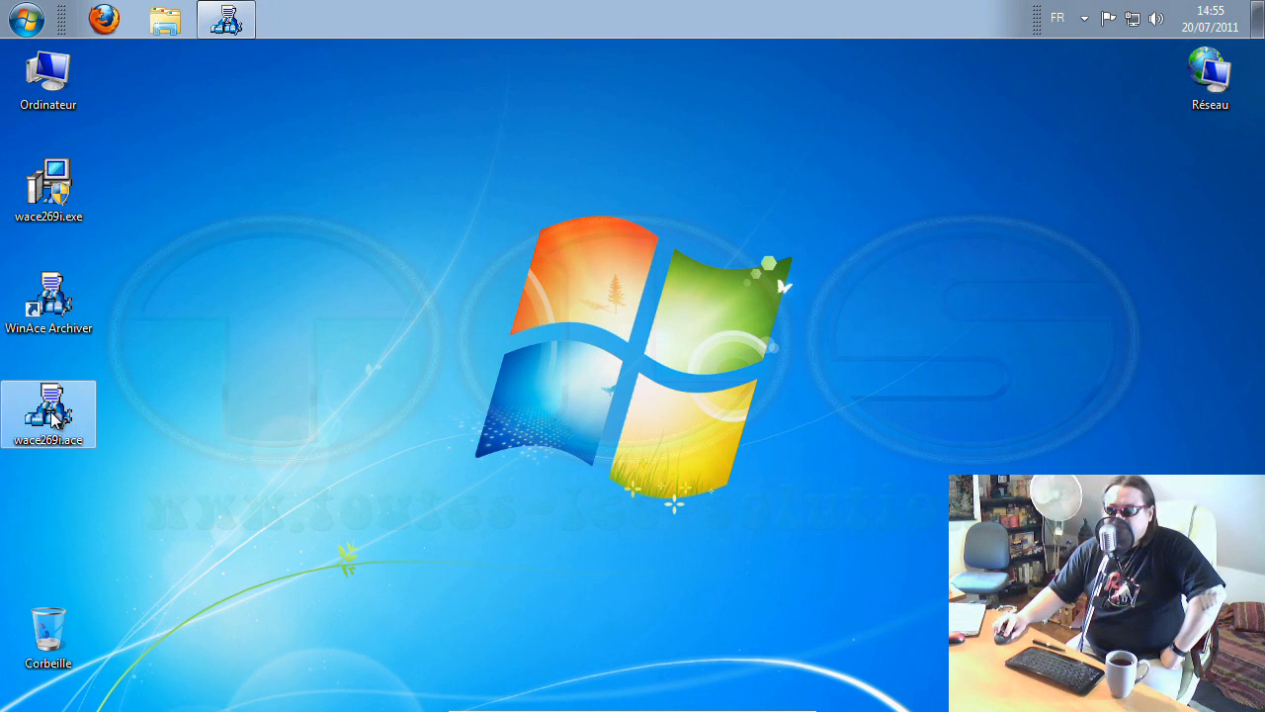
pyautogui.rightClick(54, 420)
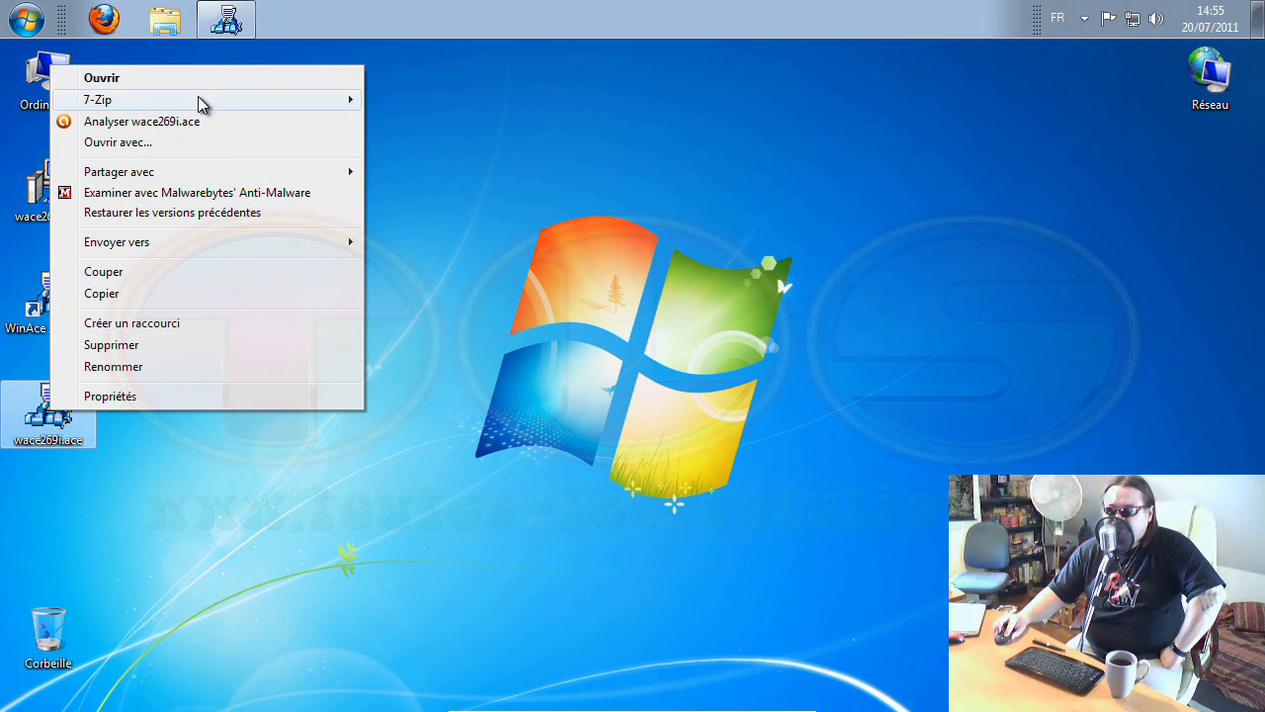
pyautogui.click(494, 360)
pyautogui.click(237, 26)
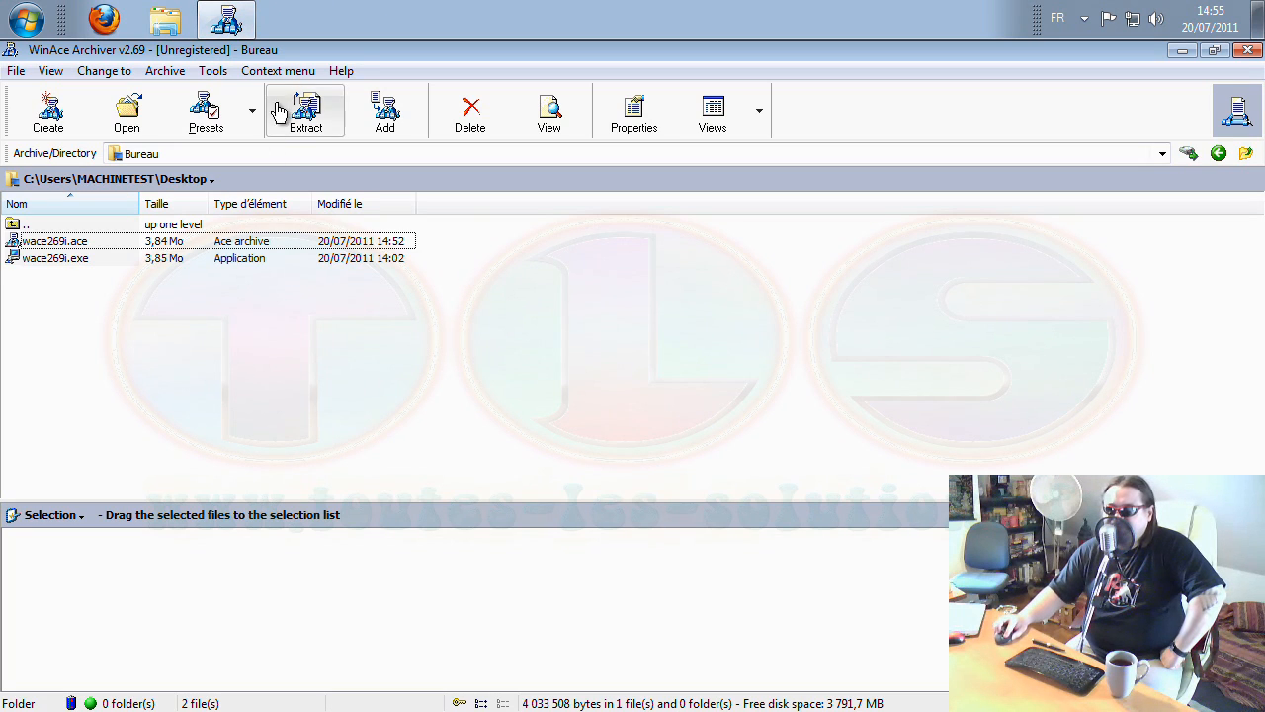
# - Review the help and ordering commands, and view the program's version and licence information
pyautogui.click(344, 73)
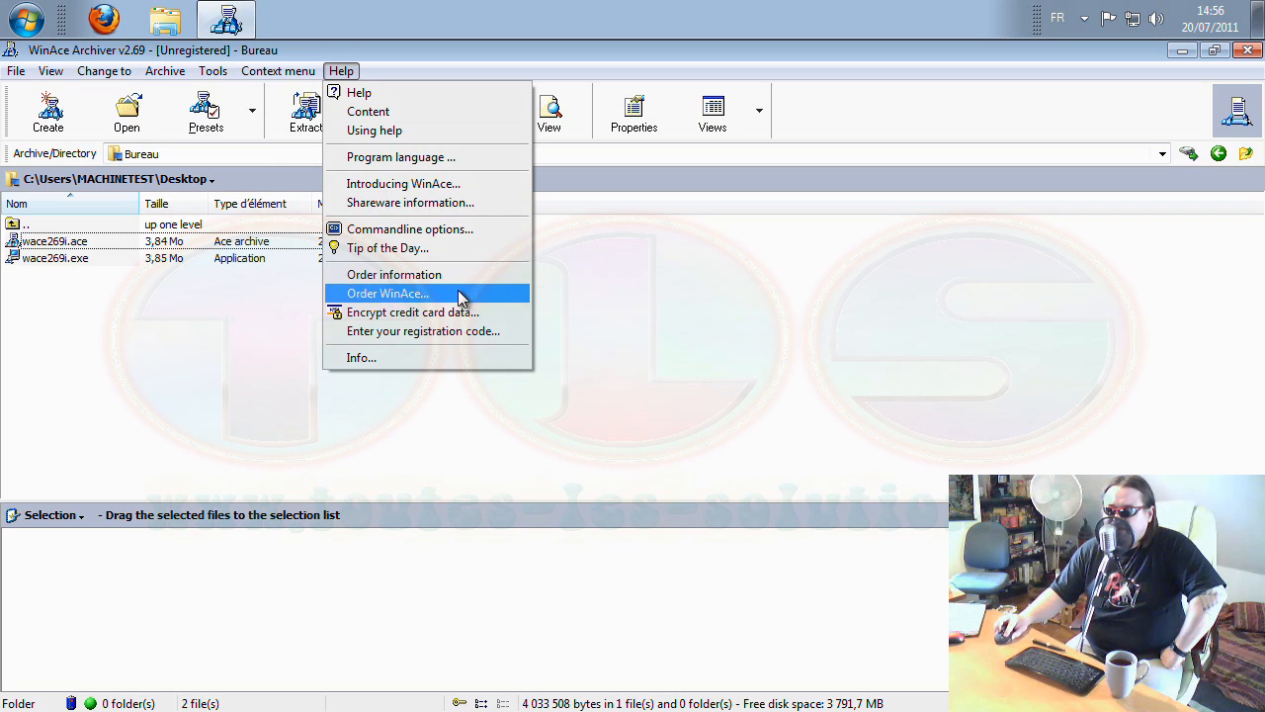
pyautogui.click(441, 358)
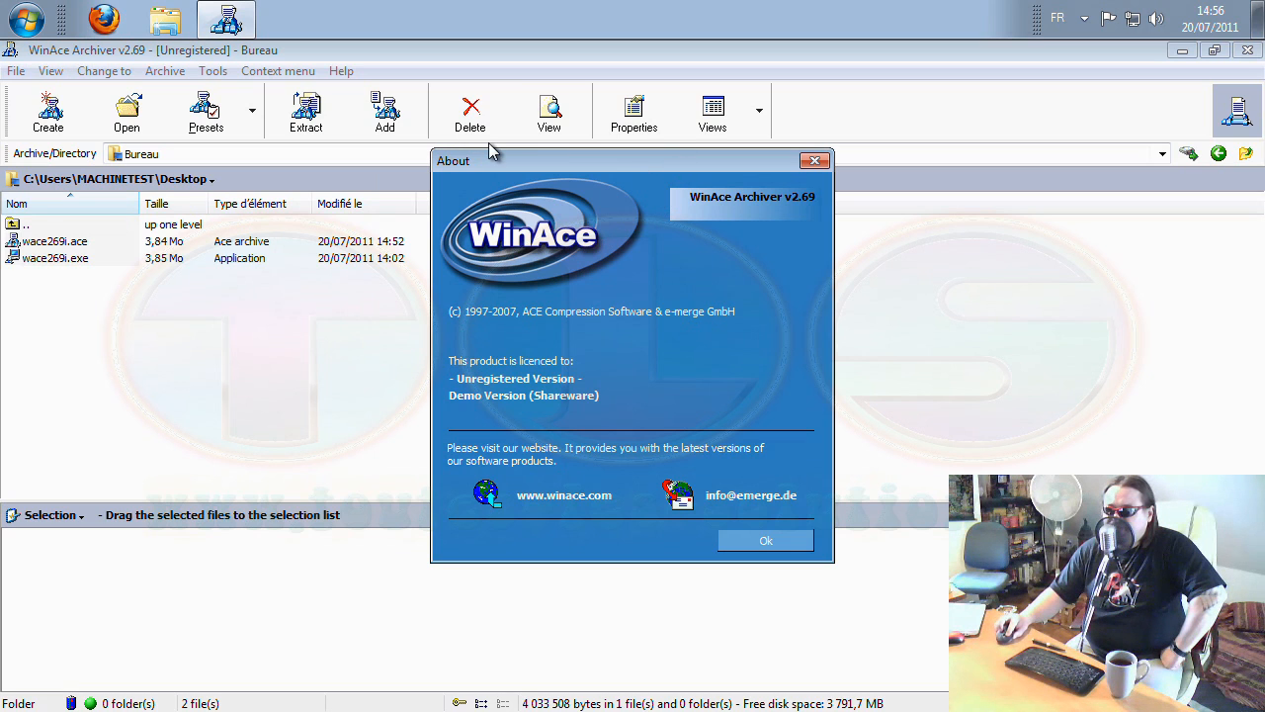
pyautogui.click(764, 542)
# - Close WinAce, and take the Windows 7 virtual machine out of full-screen mode to minimize its window
pyautogui.click(1248, 49)
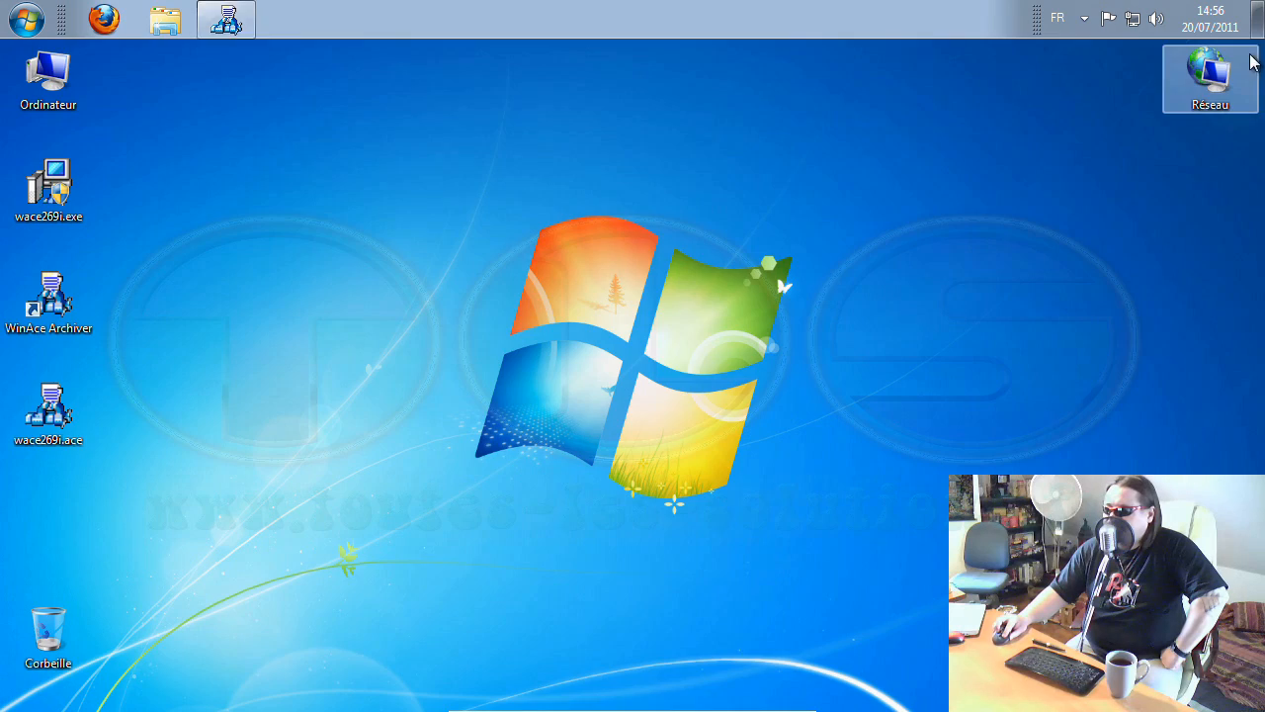
pyautogui.click(506, 703)
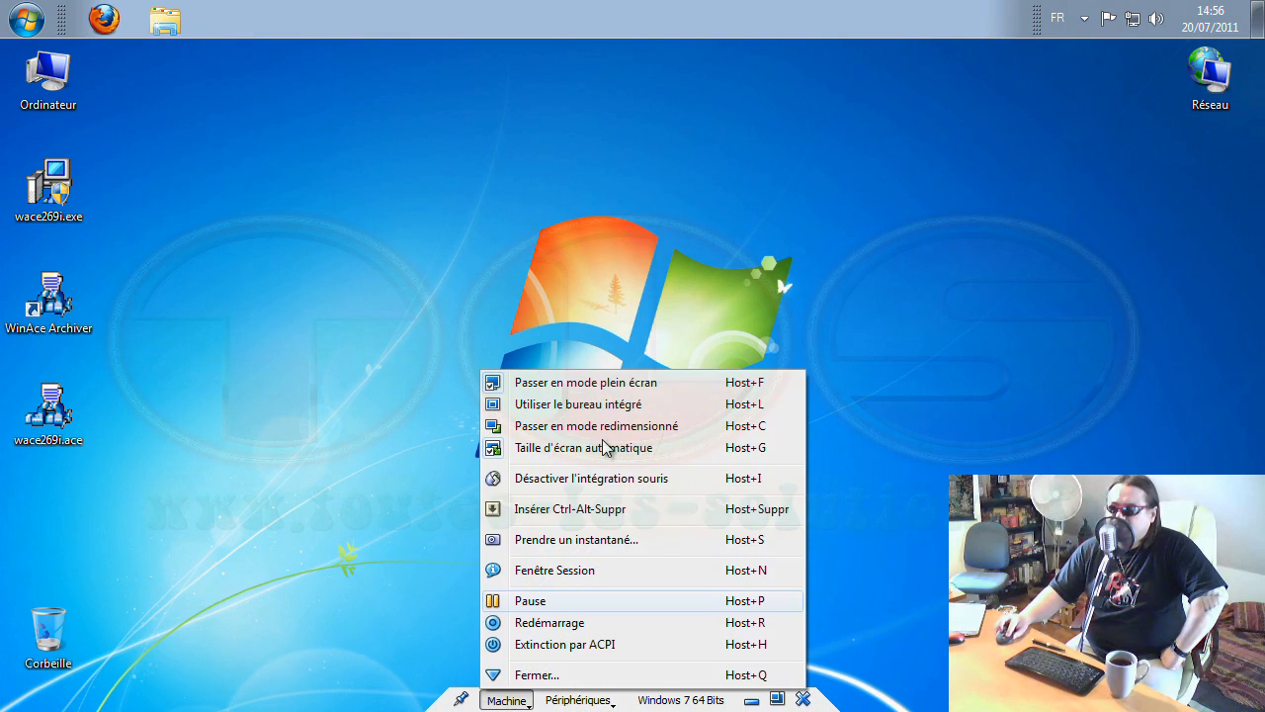
pyautogui.click(611, 383)
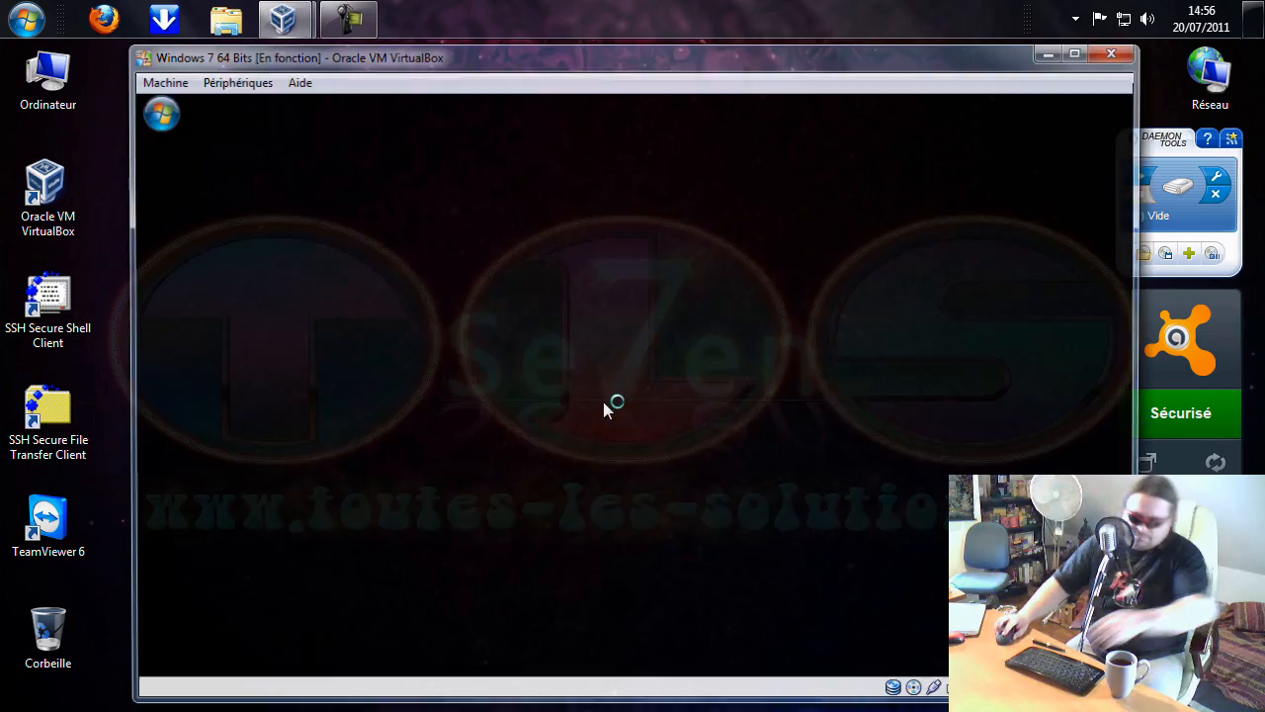
pyautogui.click(1054, 49)
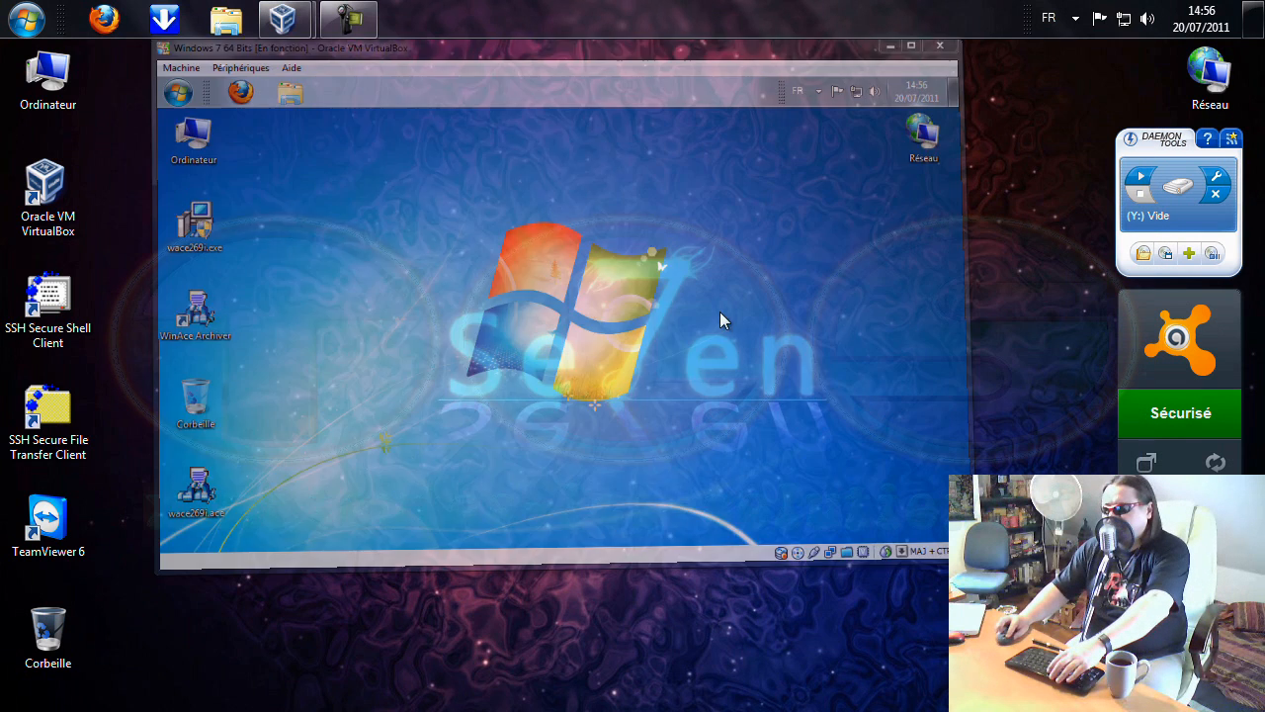